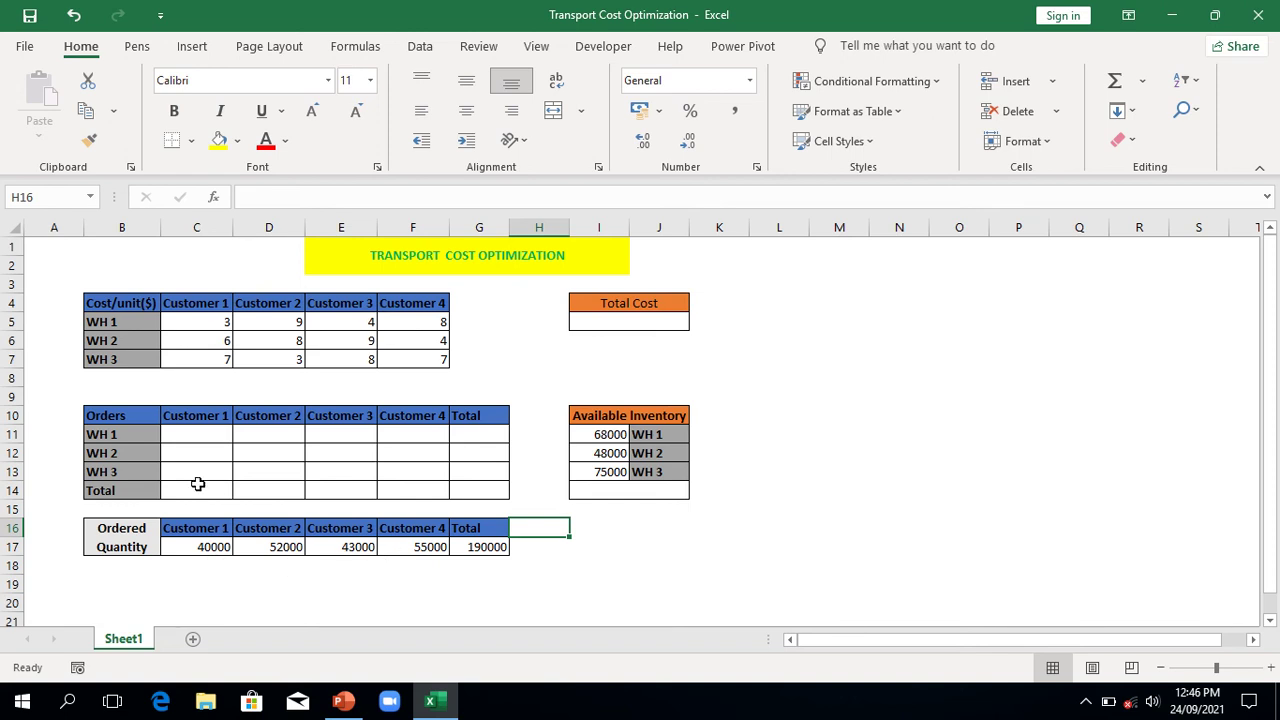
# Total the Customer 1 orders in cell C14 with the formula =SUM(C11:C13).
pyautogui.click(199, 491)
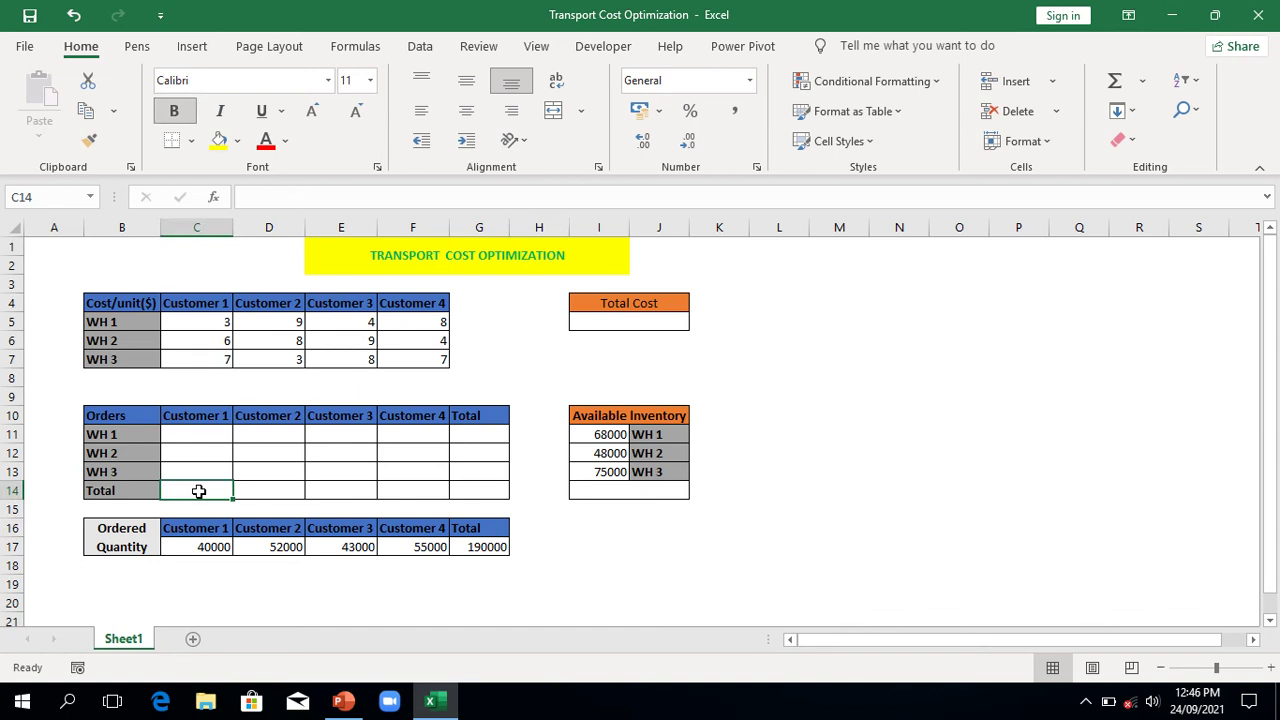
pyautogui.write('=sum')
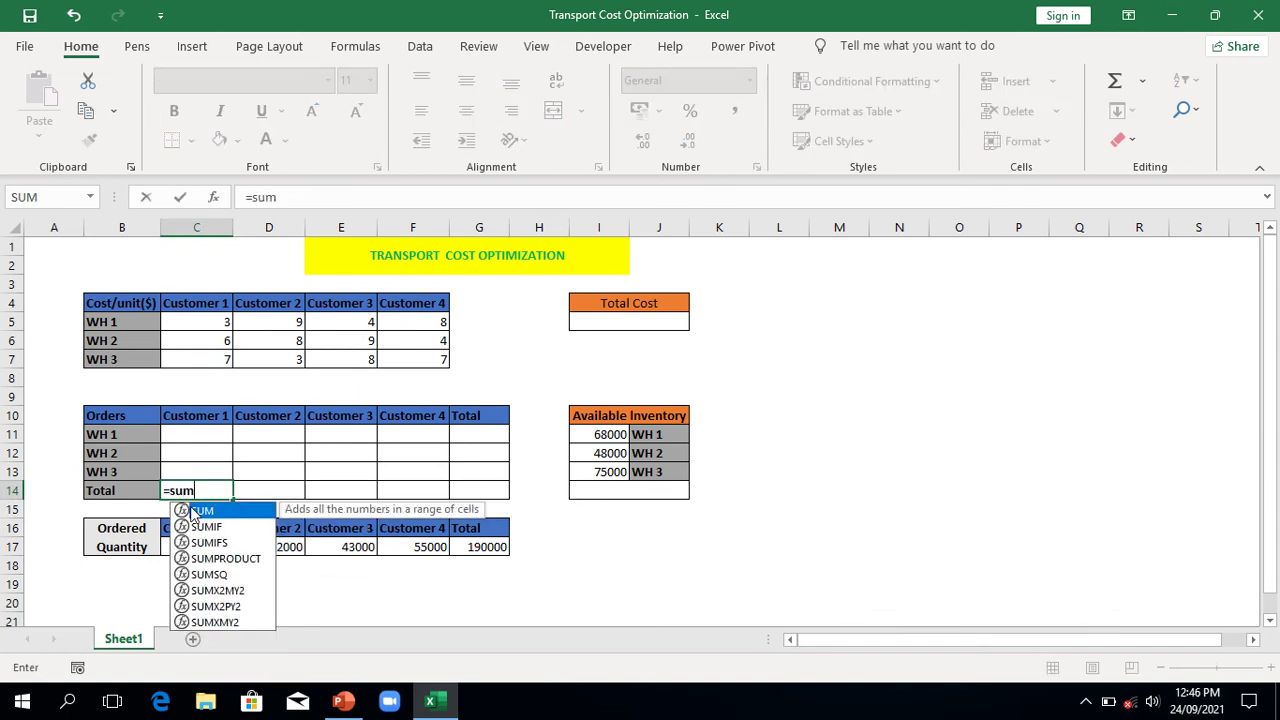
pyautogui.doubleClick(193, 512)
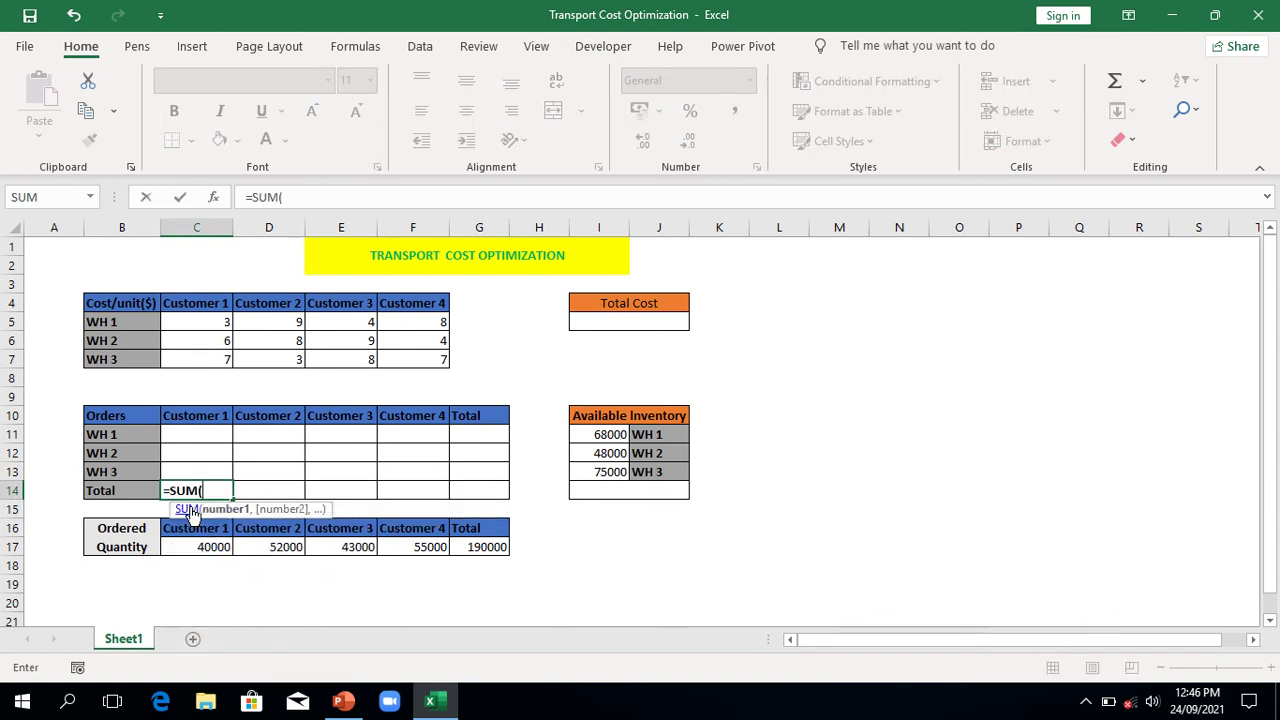
pyautogui.click(191, 434)
pyautogui.moveTo(191, 434); pyautogui.dragTo(191, 452)
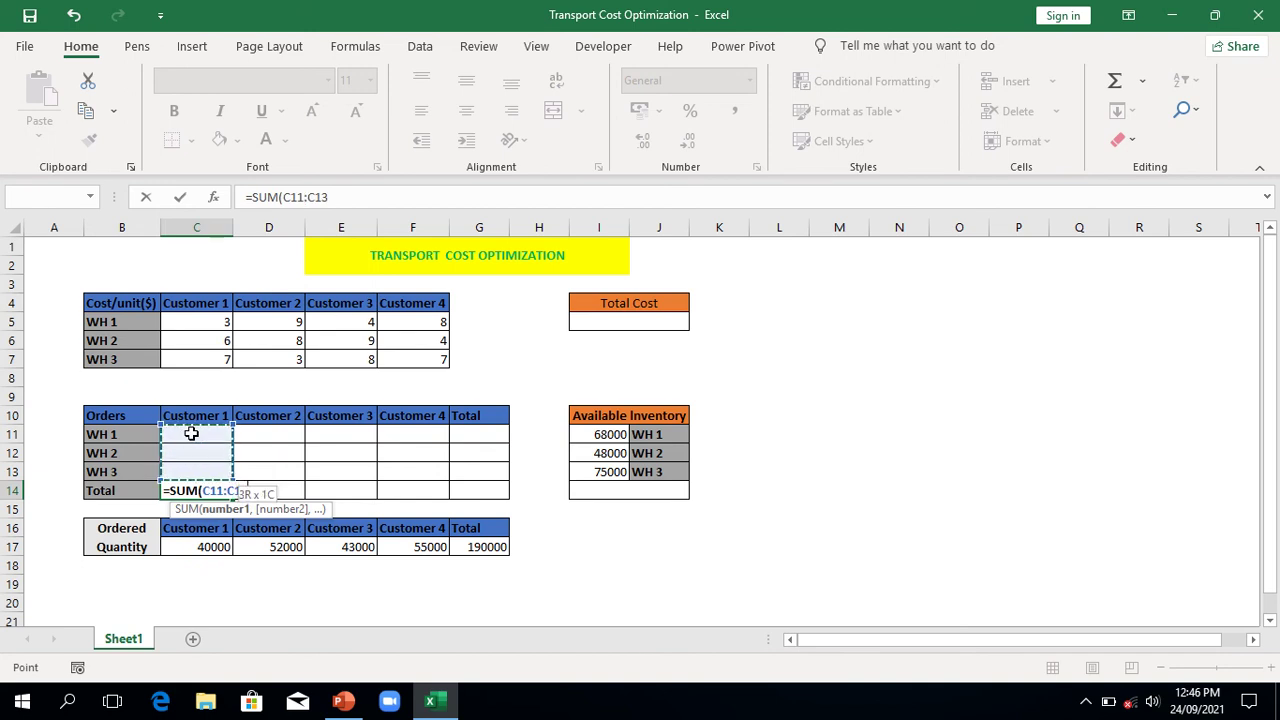
pyautogui.hotkey('shift', 'Down')
pyautogui.press('Return')
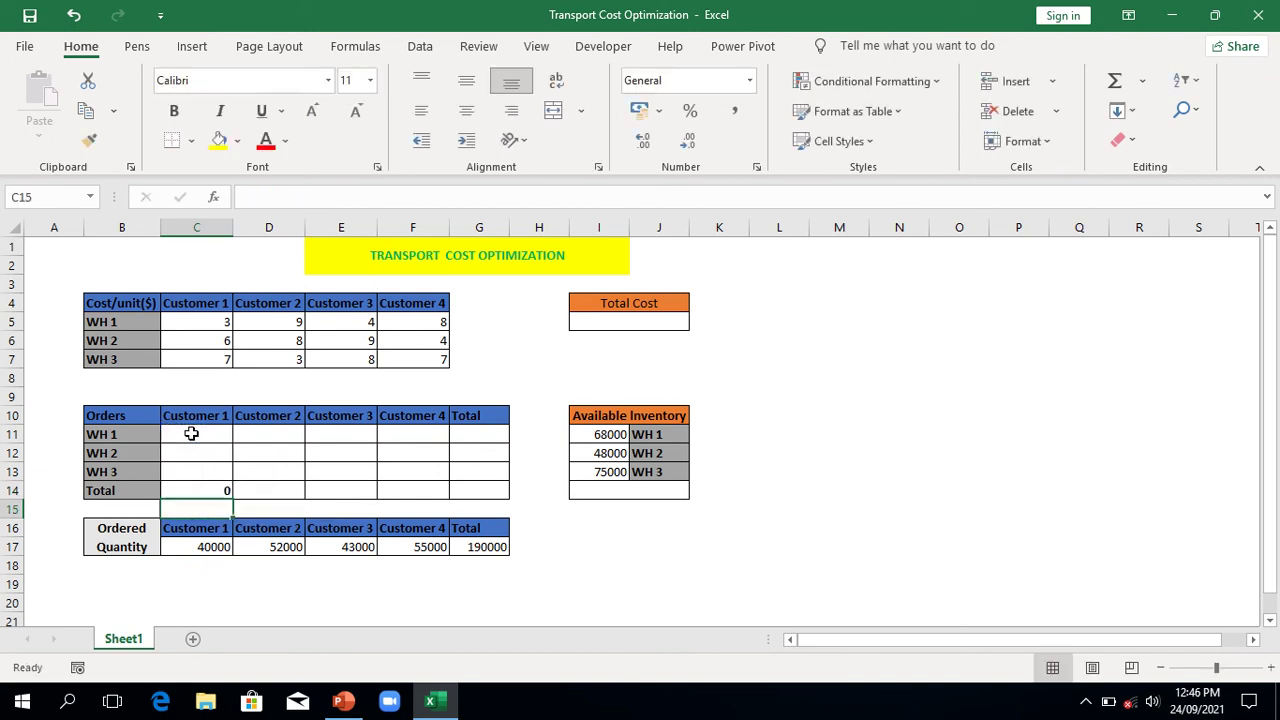
# Copy the Customer 1 total formula from C14 across the Orders table's Total row through G14.
pyautogui.click(197, 487)
pyautogui.hotkey('ctrl', 'c')
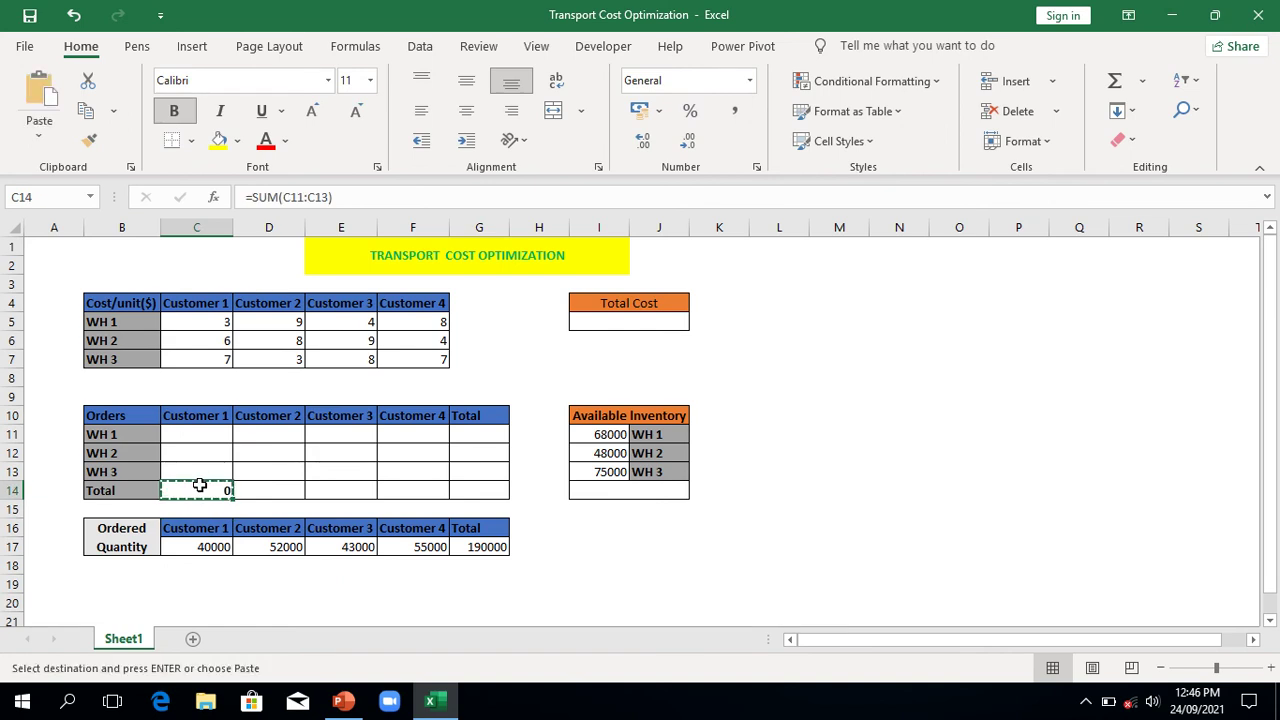
pyautogui.hotkey('shift', 'Right')
pyautogui.hotkey('shift', 'Right')
pyautogui.hotkey('shift', 'Right')
pyautogui.hotkey('shift', 'Right')
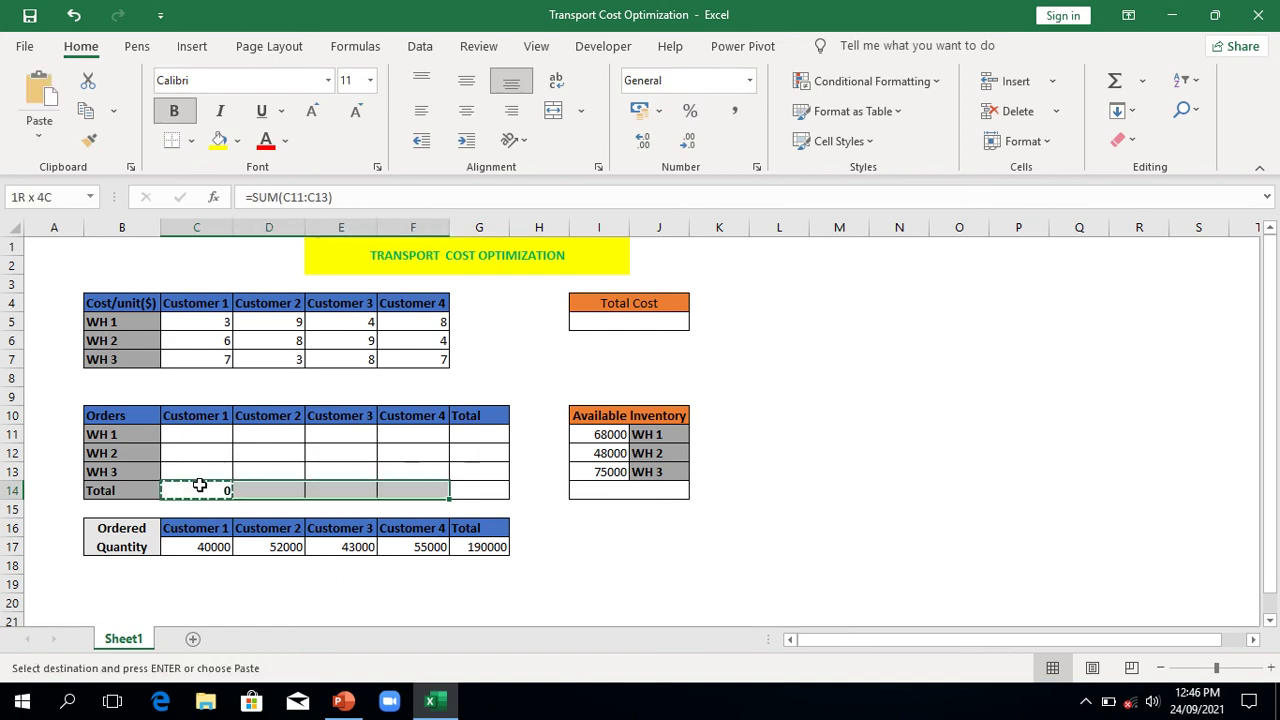
pyautogui.hotkey('ctrl', 'v')
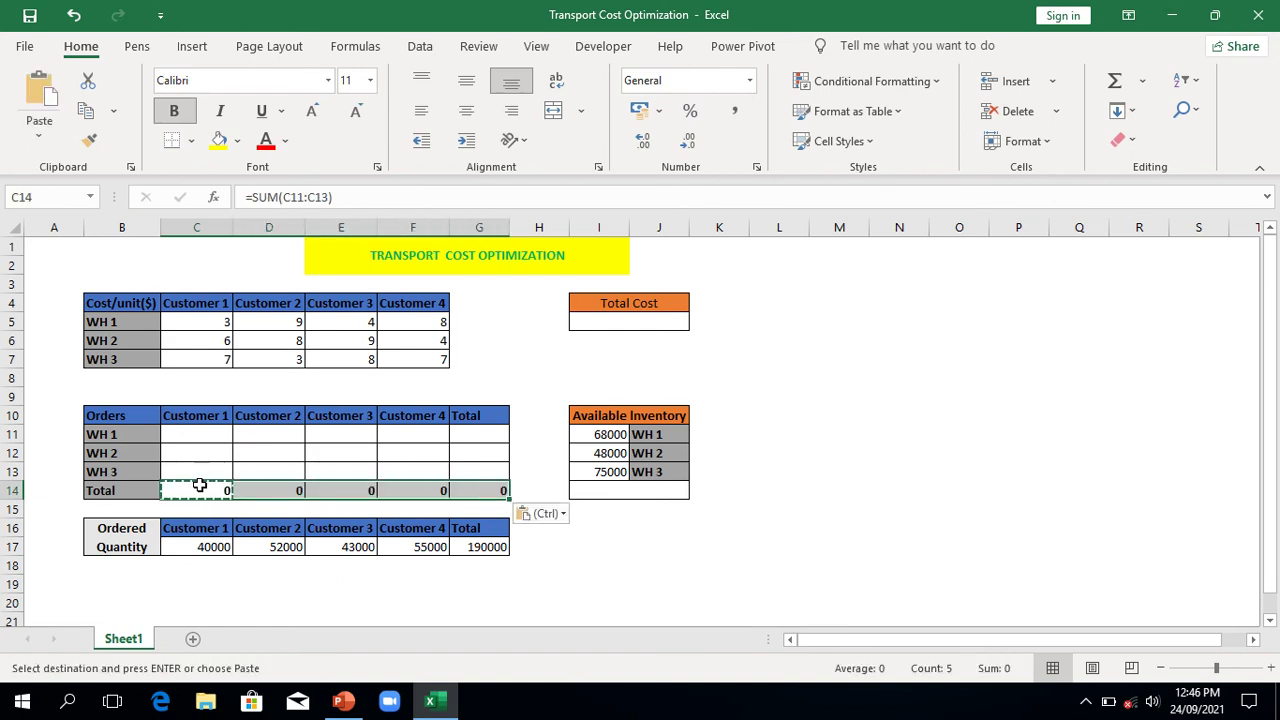
# Total the WH 1 orders in cell G11 with the formula =SUM(C11:F11).
pyautogui.click(476, 429)
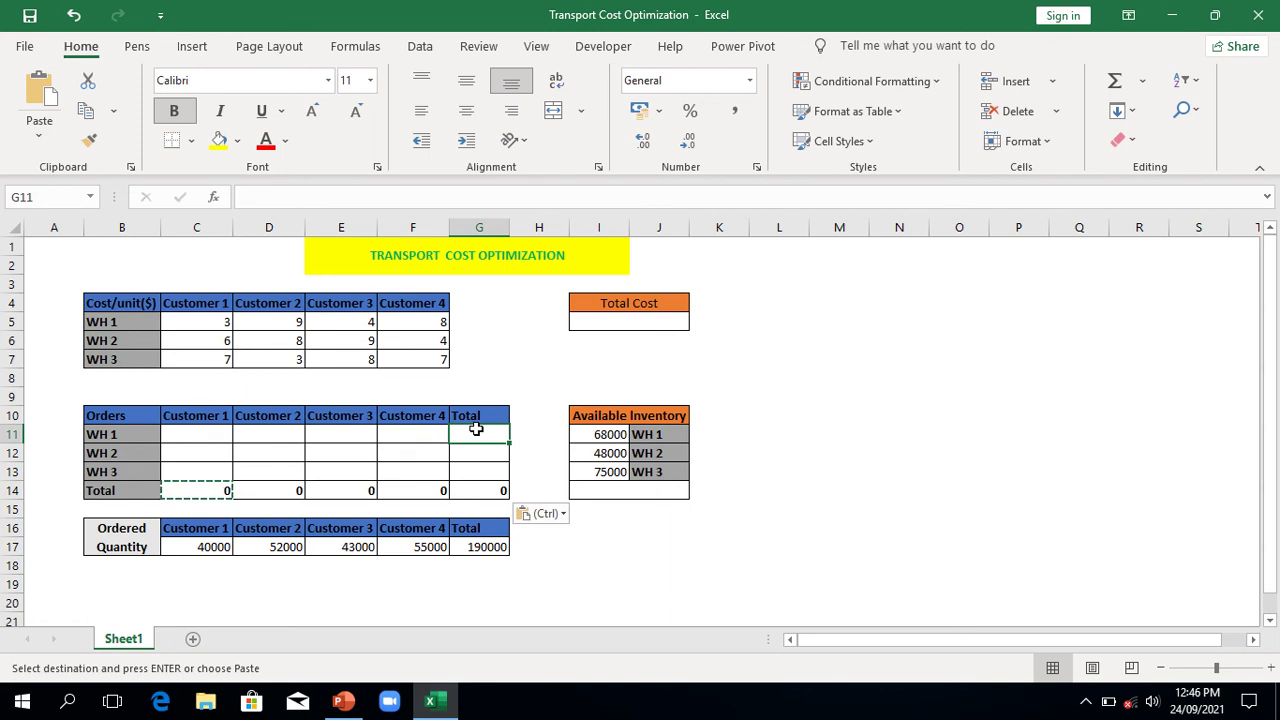
pyautogui.write('=')
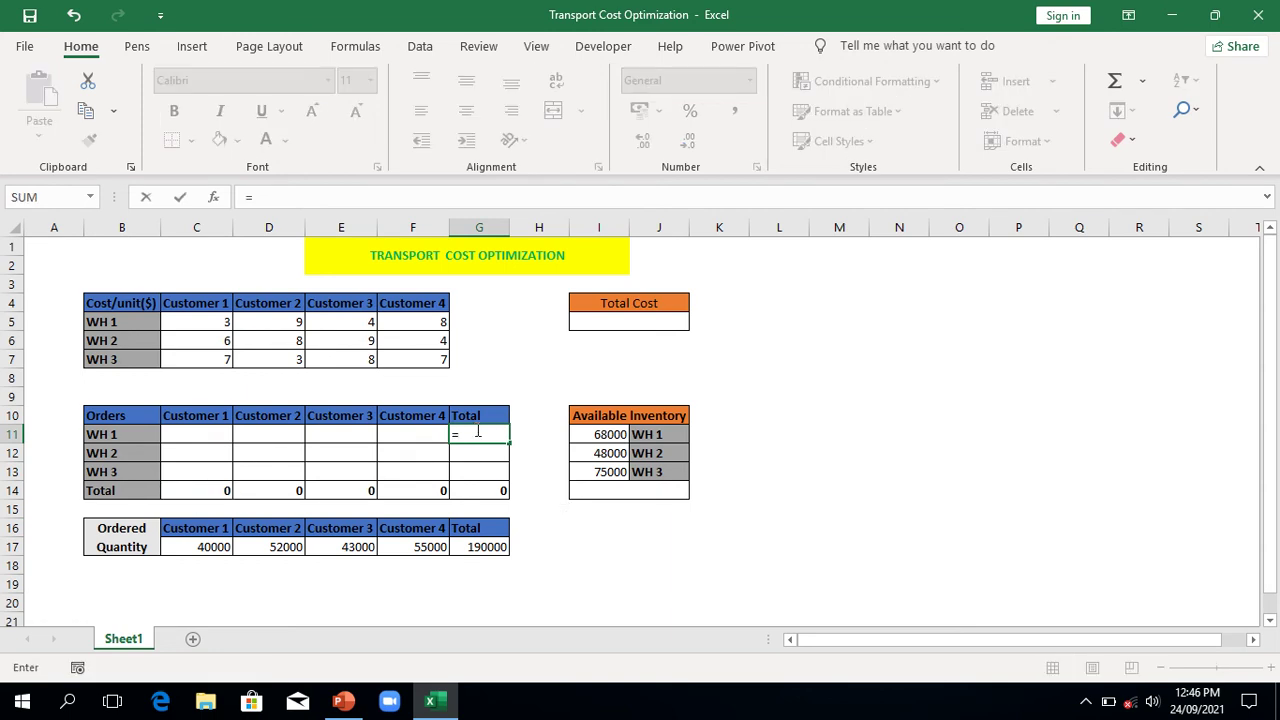
pyautogui.write('sum')
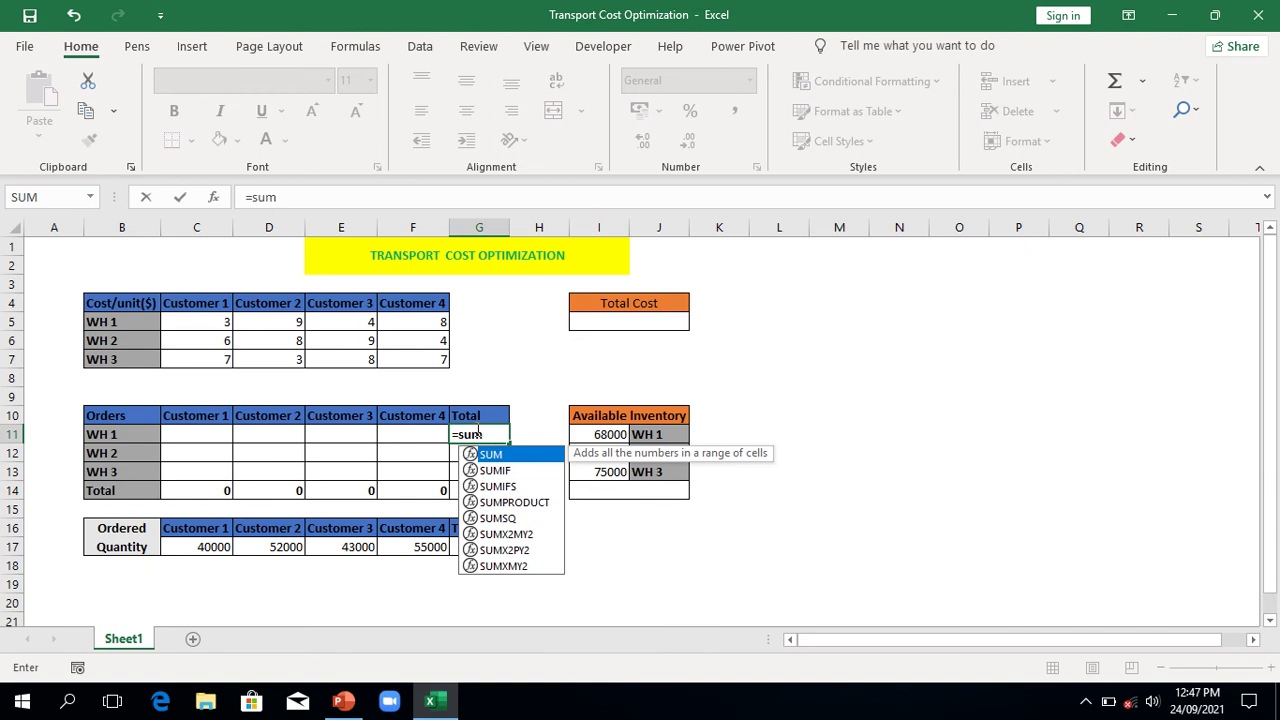
pyautogui.press('Tab')
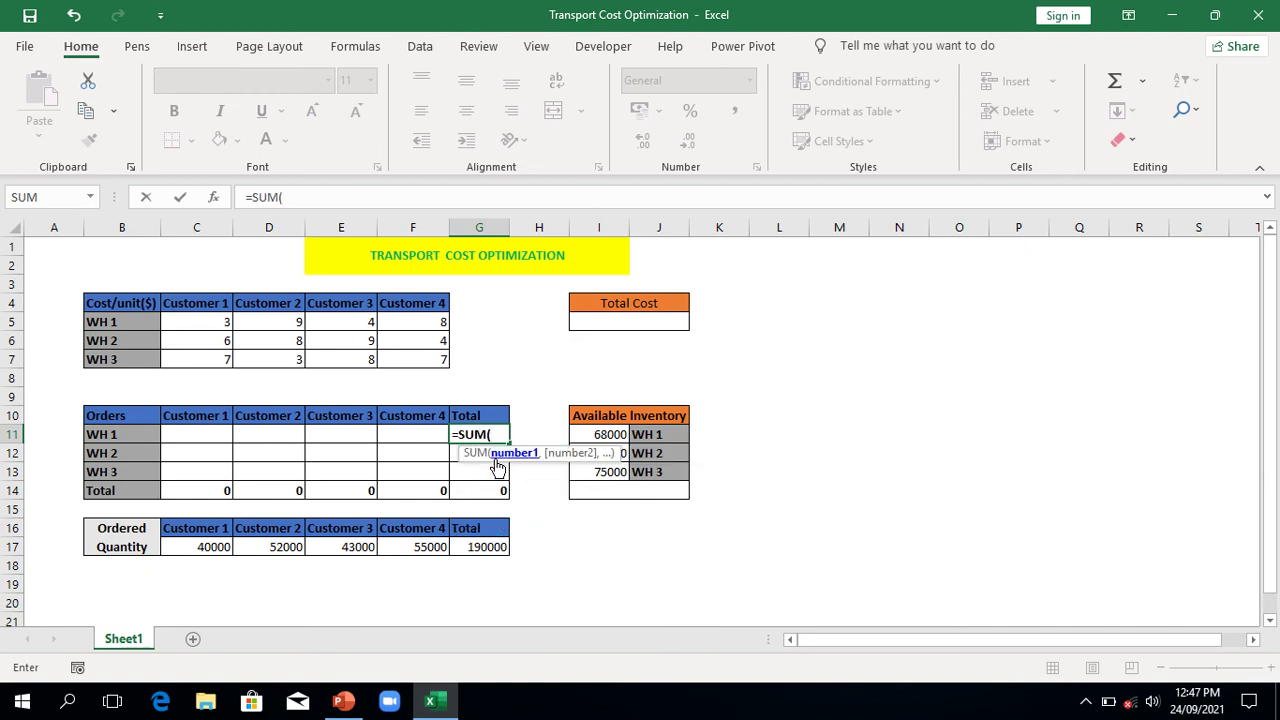
pyautogui.click(210, 436)
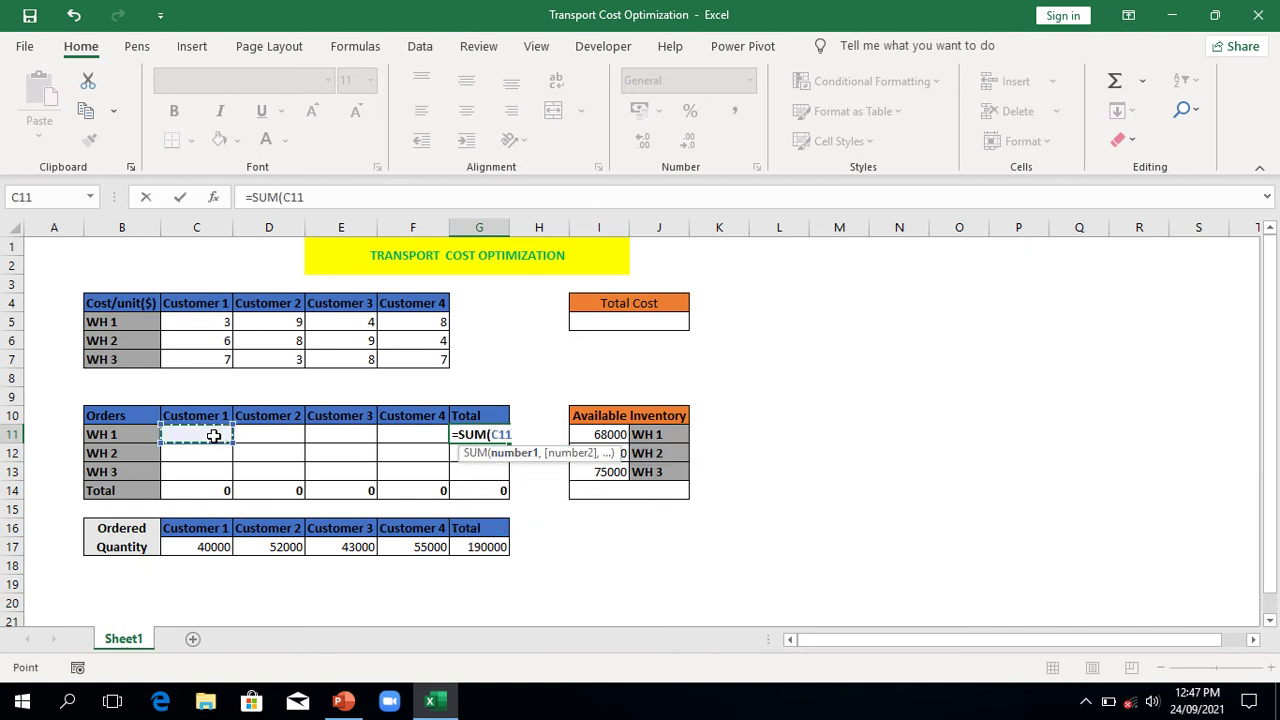
pyautogui.hotkey('shift', 'Right')
pyautogui.hotkey('shift', 'Right')
pyautogui.hotkey('shift', 'Right')
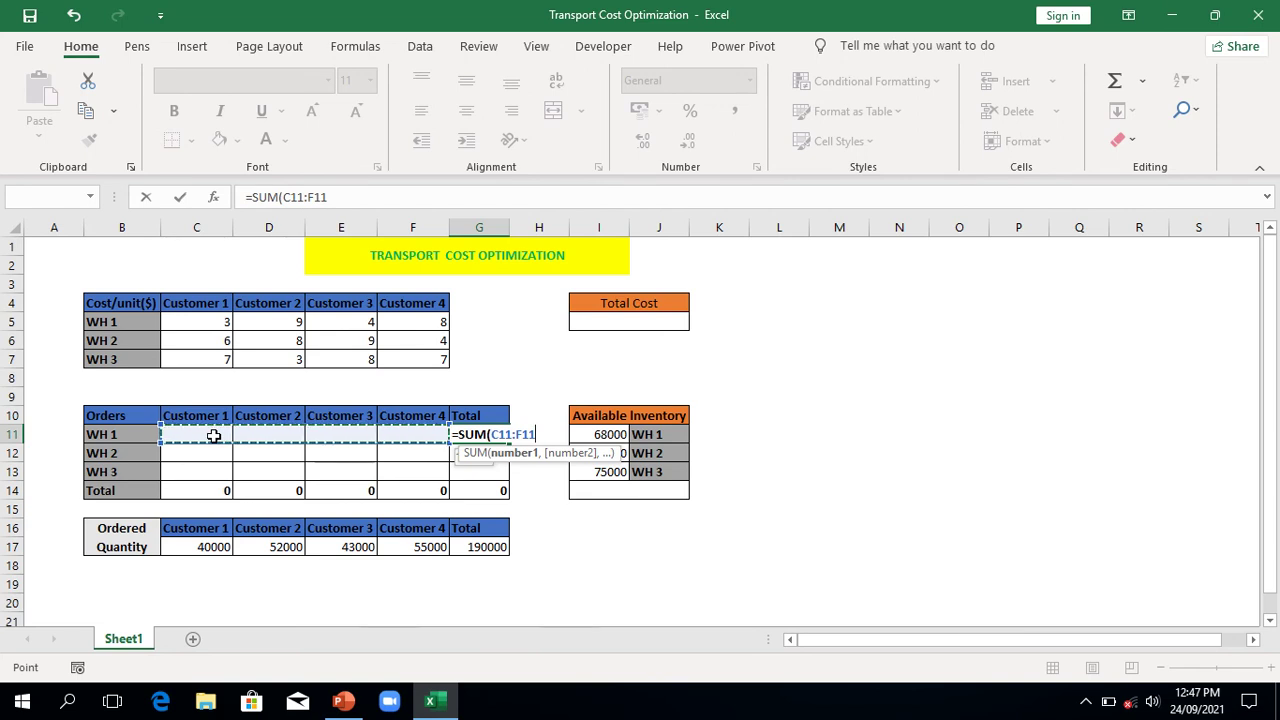
pyautogui.press('Return')
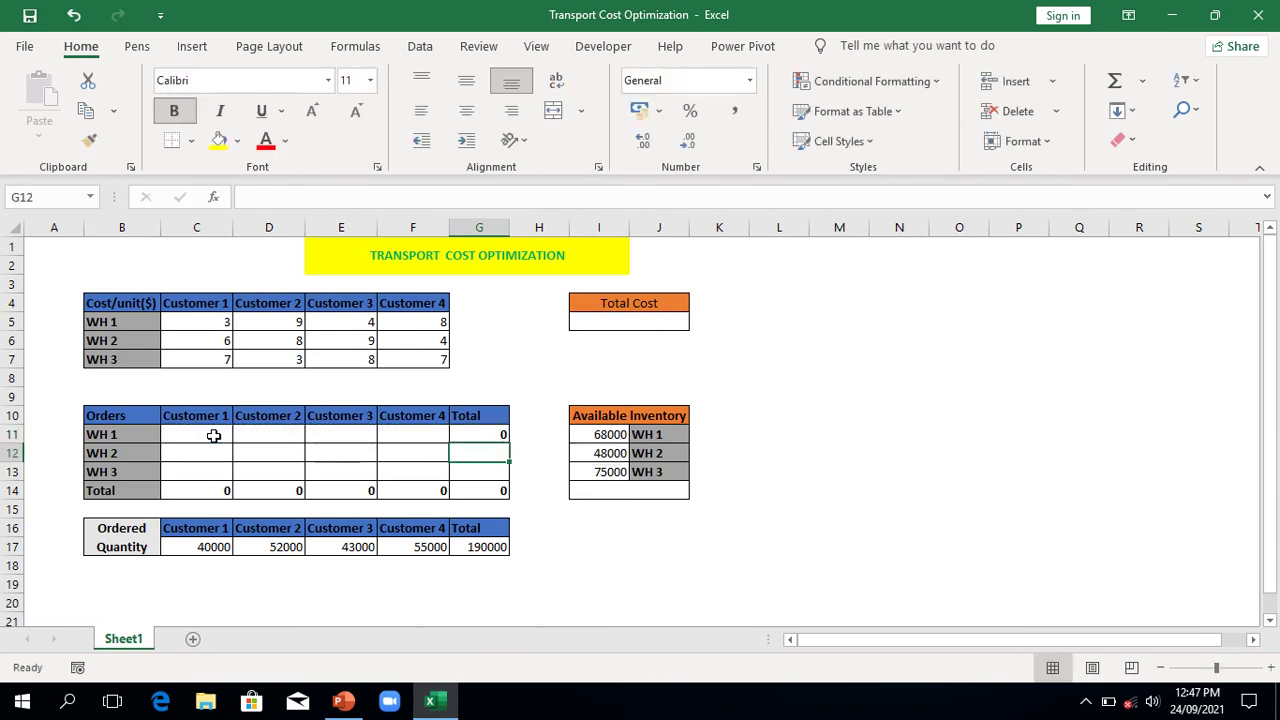
# Copy the WH 1 total formula from G11 down to the WH 2 and WH 3 rows, G12:G13.
pyautogui.click(484, 433)
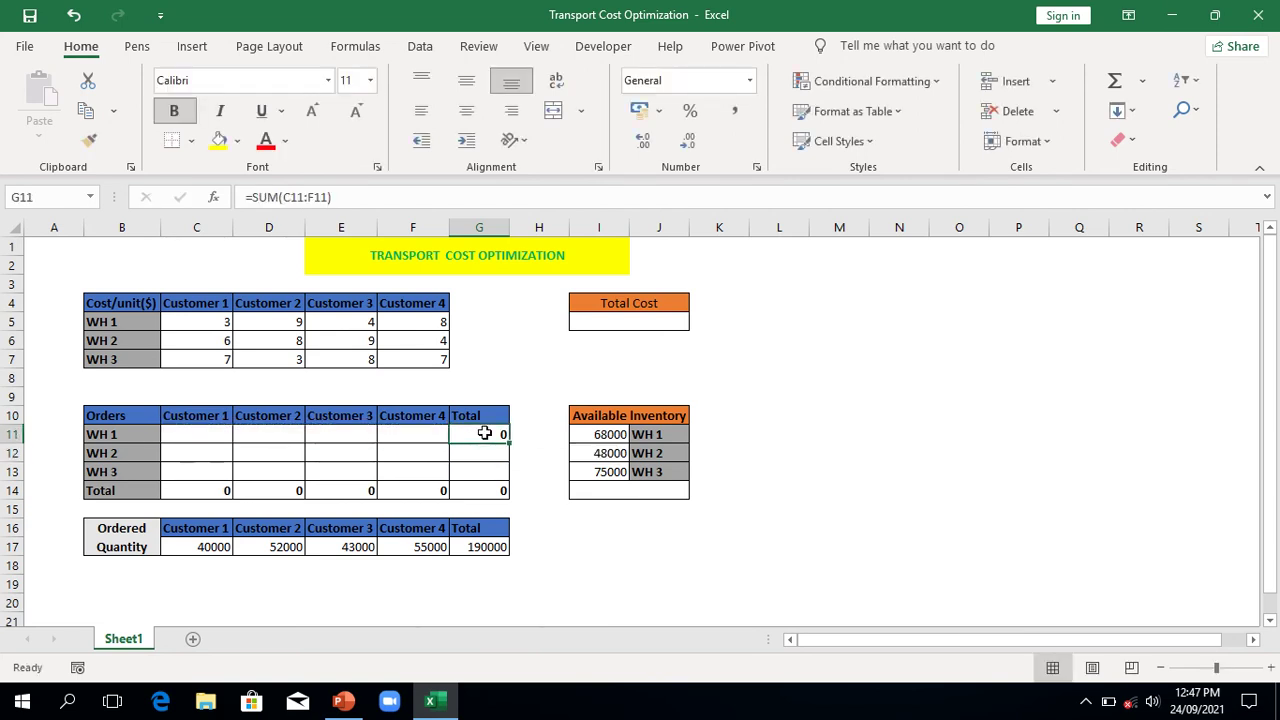
pyautogui.hotkey('ctrl', 'c')
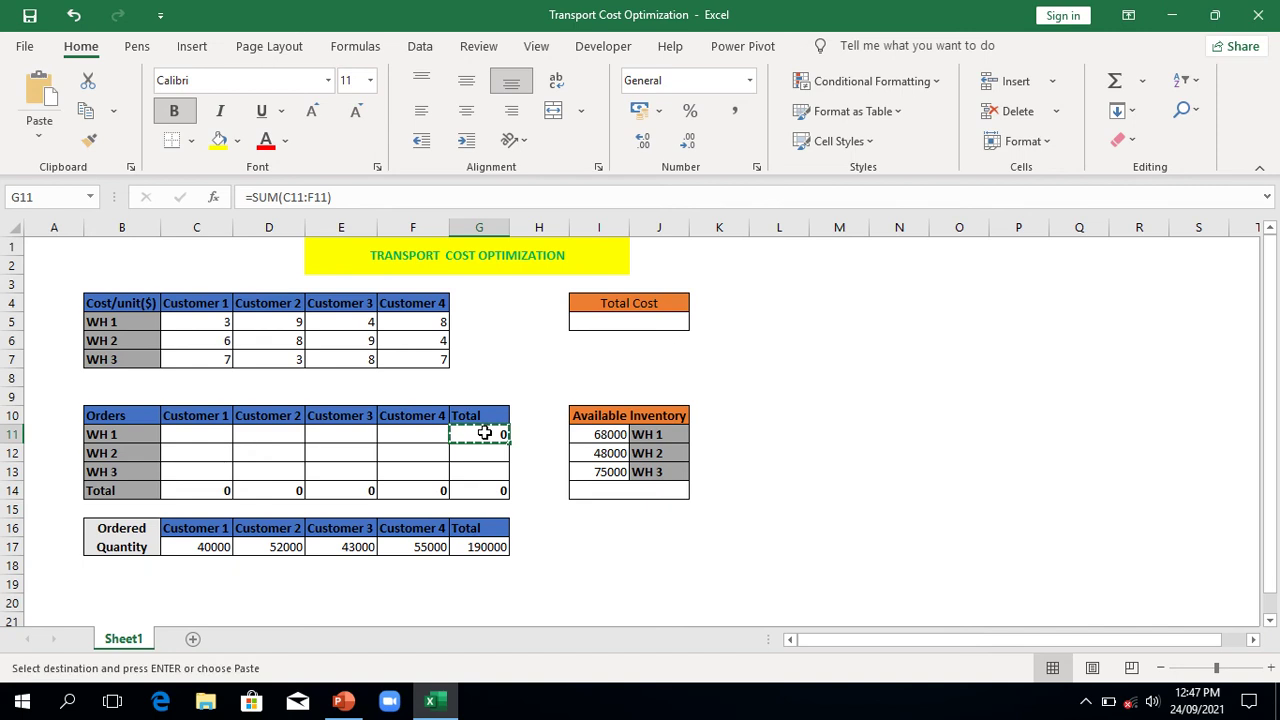
pyautogui.hotkey('shift', 'Down')
pyautogui.hotkey('shift', 'Down')
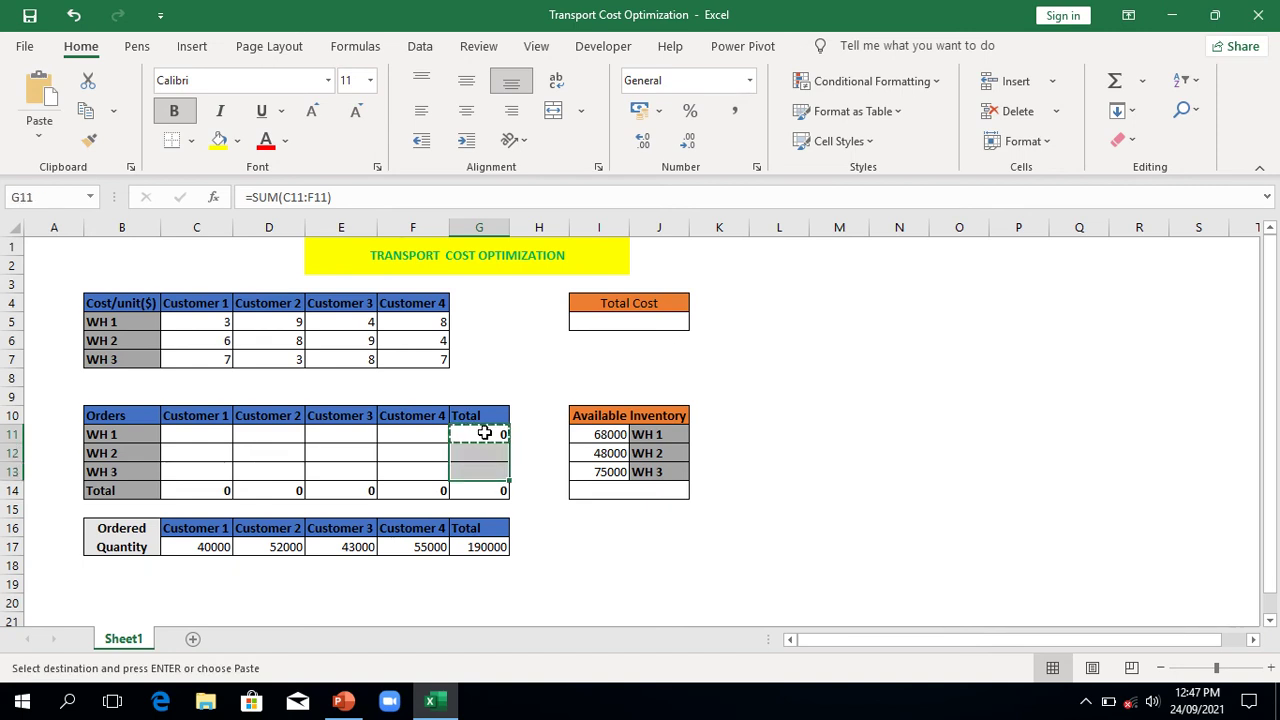
pyautogui.hotkey('ctrl', 'v')
pyautogui.press('Escape')
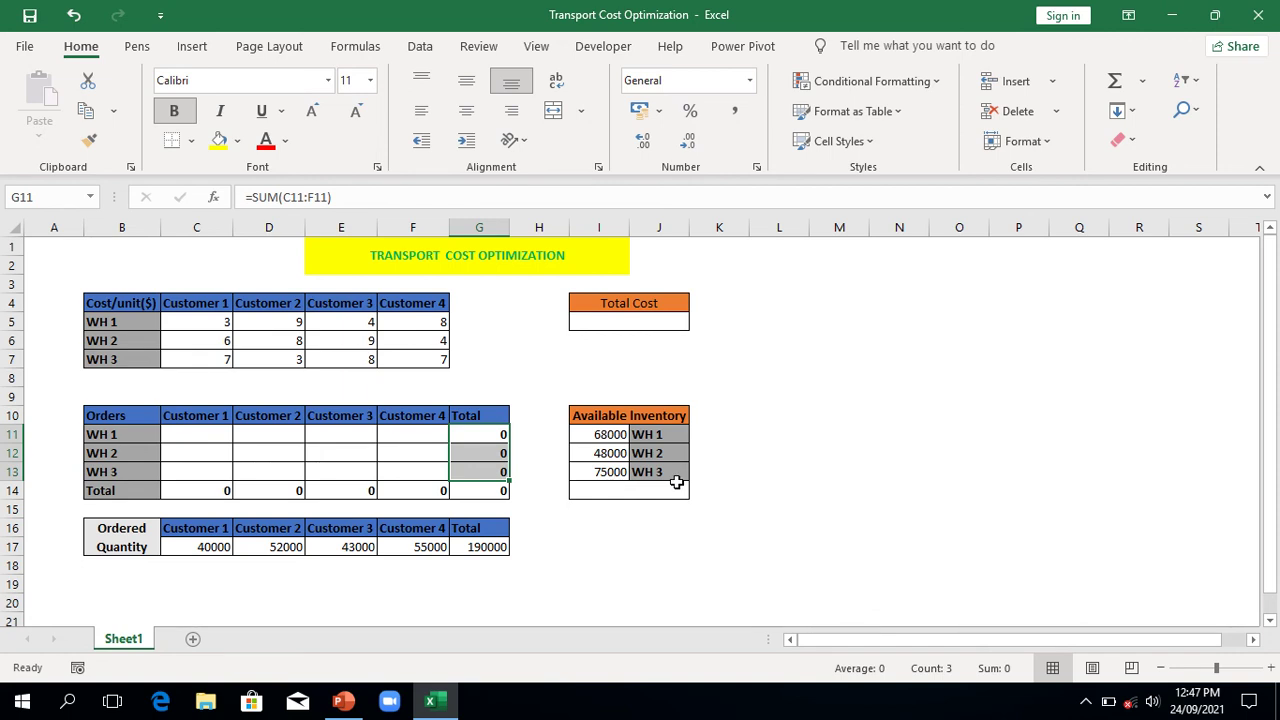
# Sum the available inventory of the three warehouses in cell I14 with =SUM(I11:I13).
pyautogui.click(607, 490)
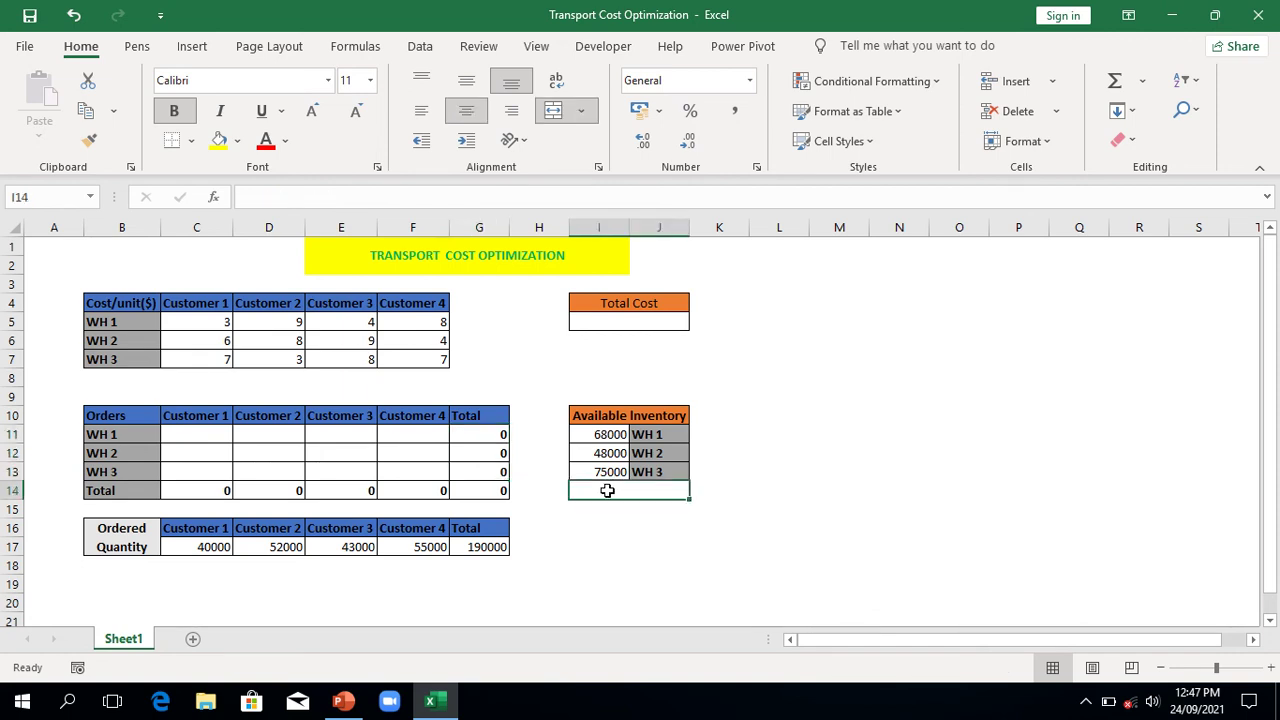
pyautogui.write('=')
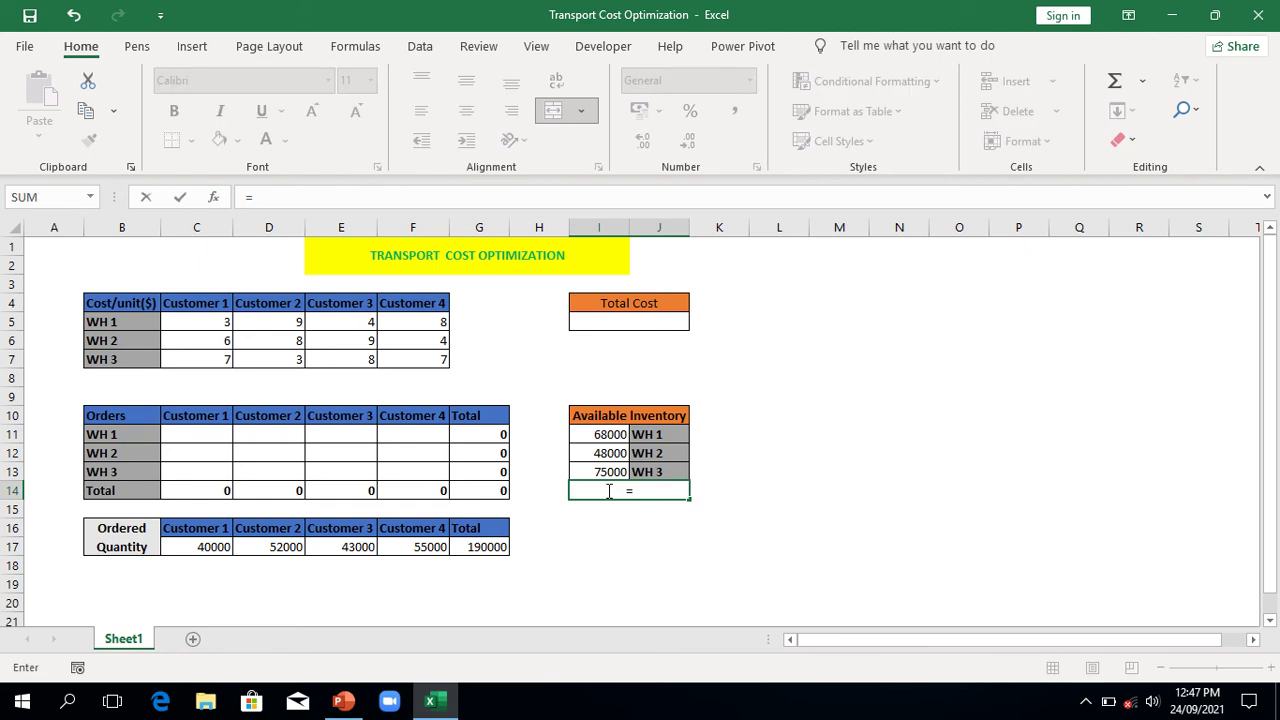
pyautogui.write('sum')
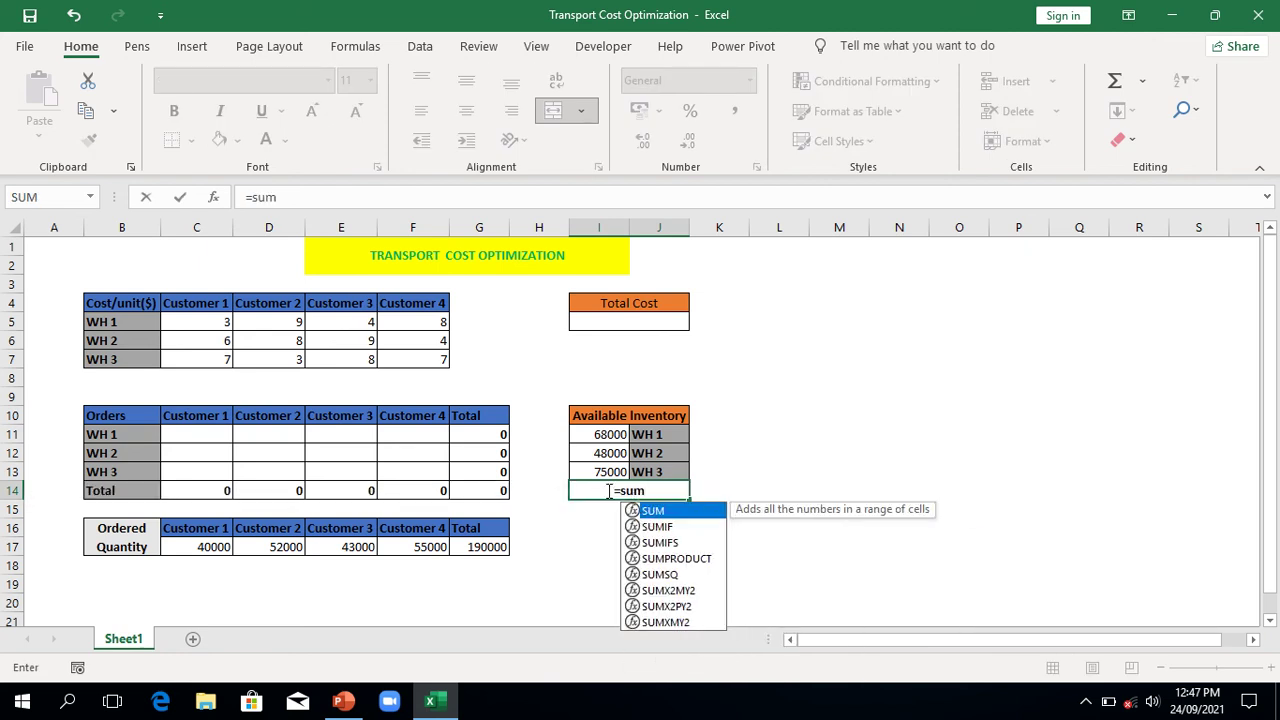
pyautogui.press('Tab')
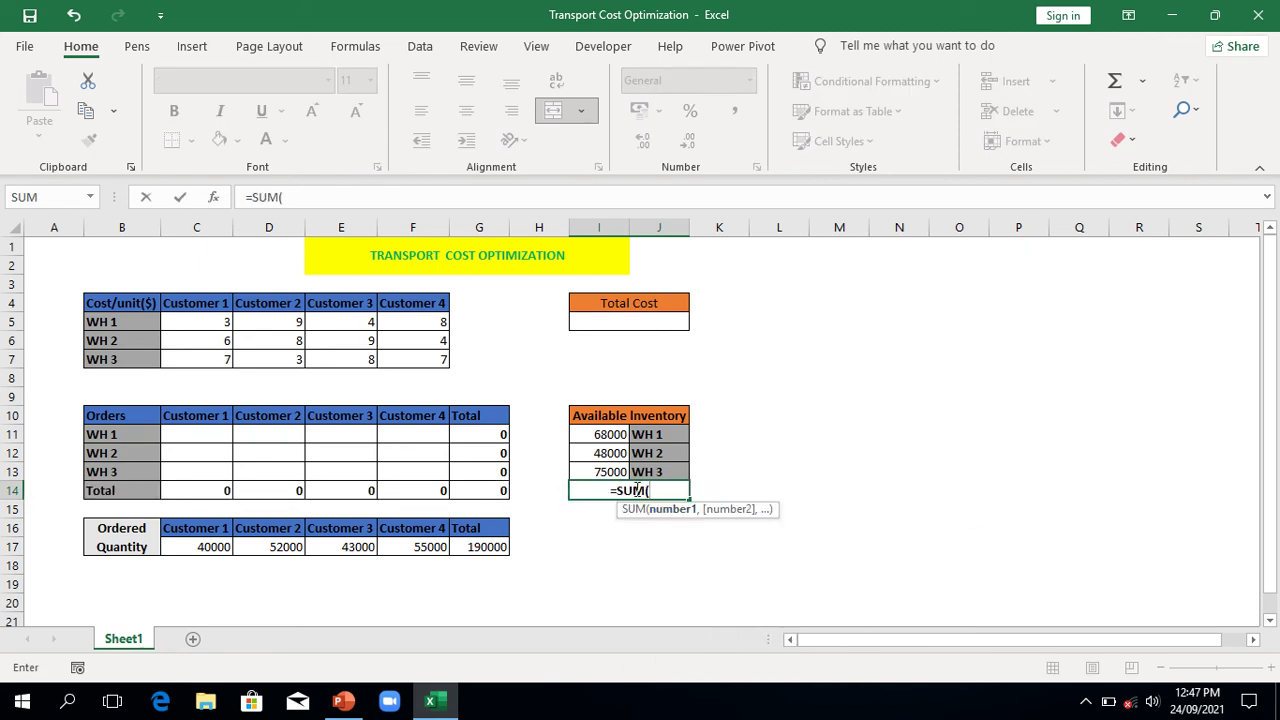
pyautogui.click(601, 432)
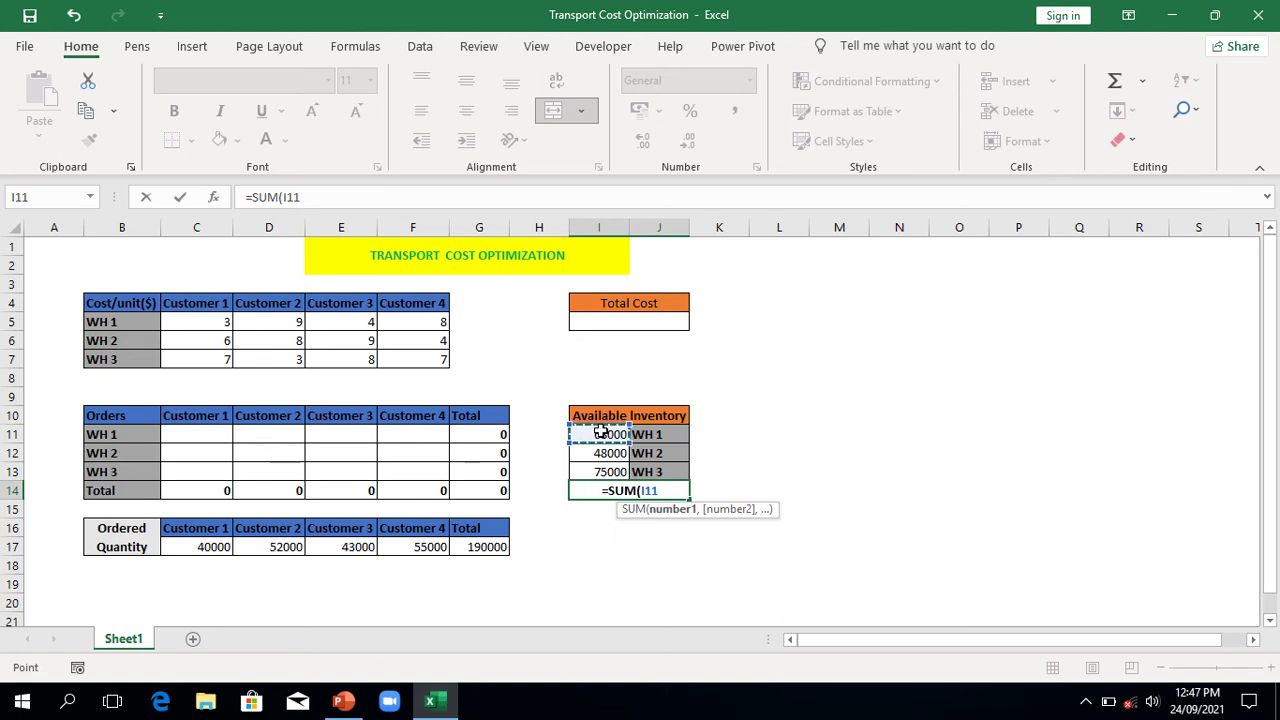
pyautogui.hotkey('shift', 'Down')
pyautogui.hotkey('shift', 'Down')
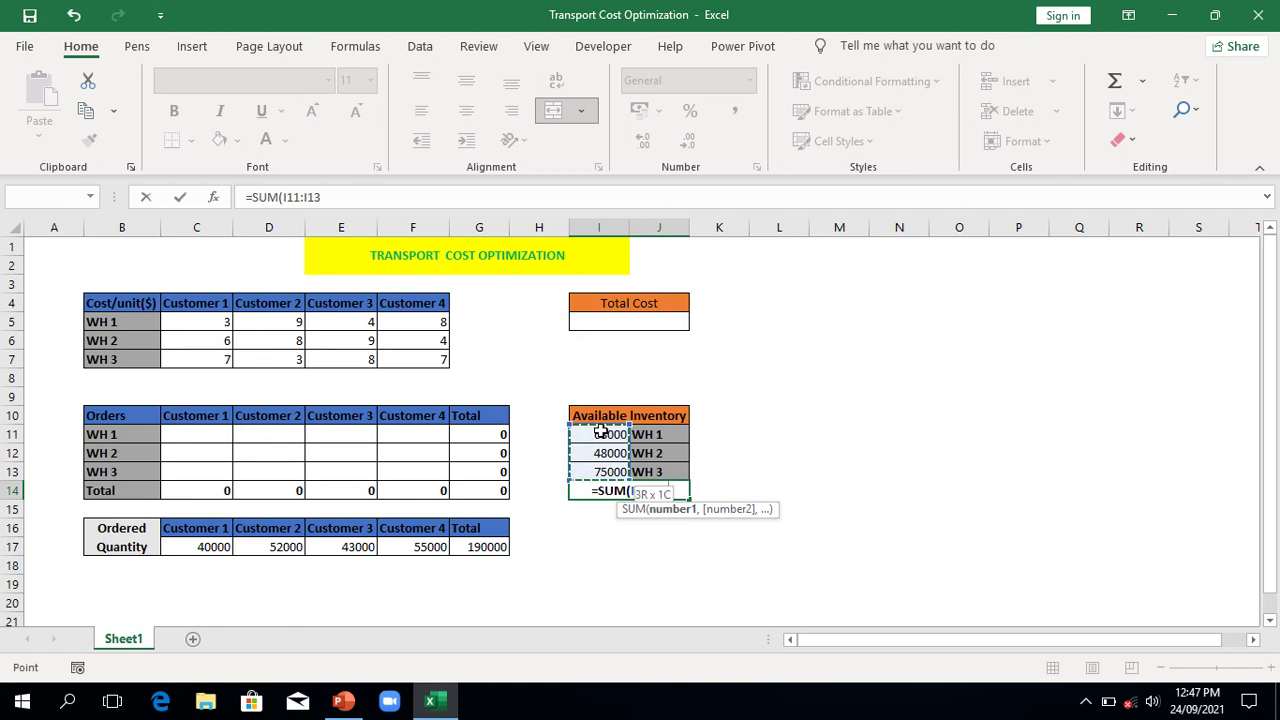
pyautogui.press('Return')
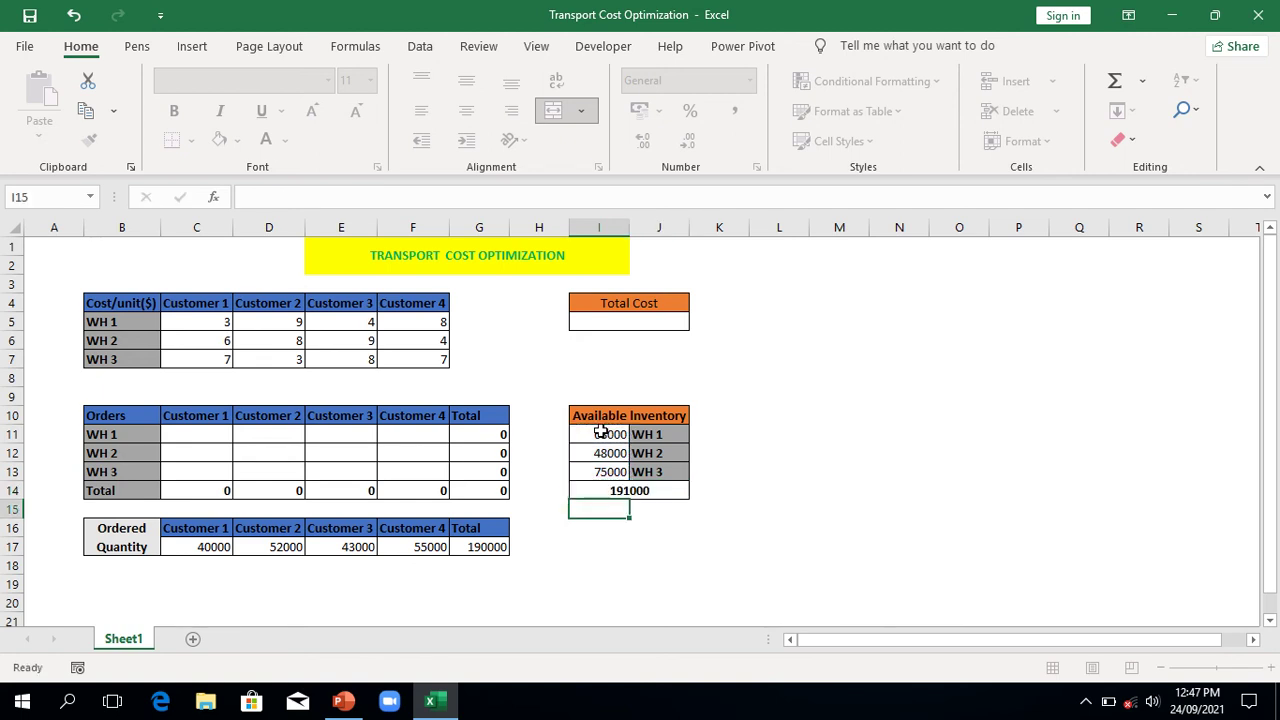
pyautogui.click(597, 566)
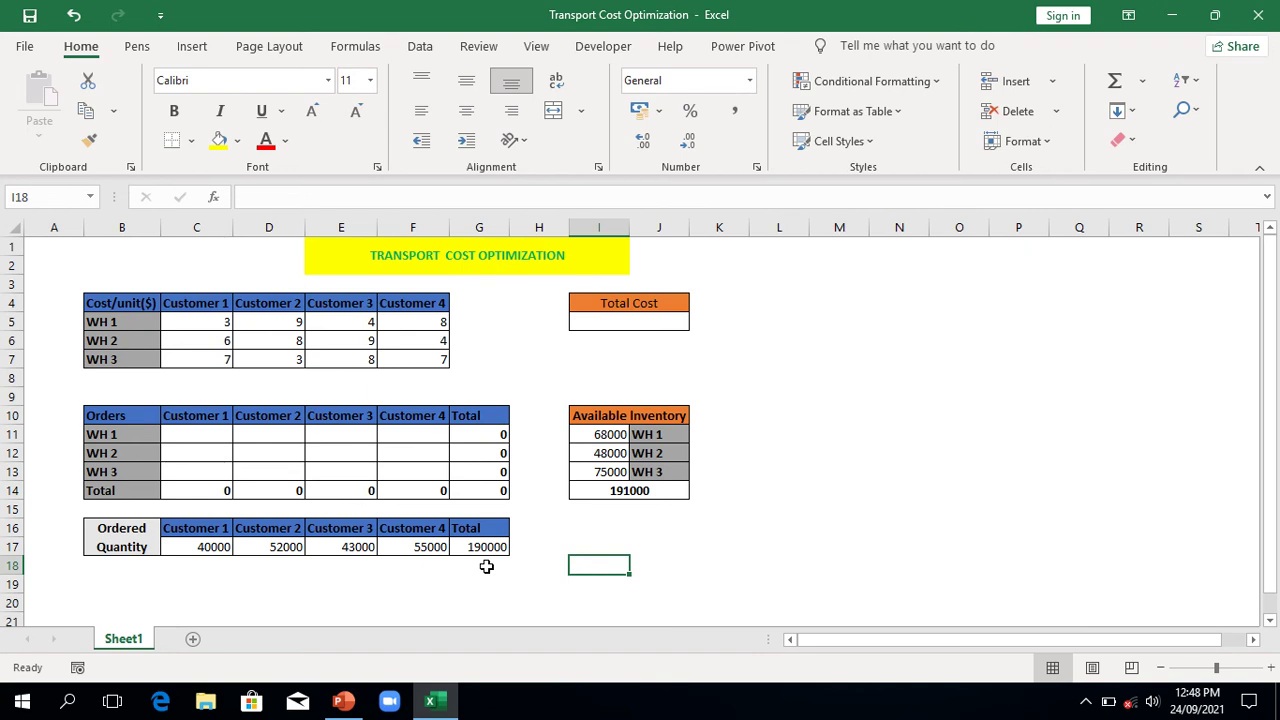
# Begin a SUMPRODUCT formula in Total Cost cell I5 with the order quantities C11:F13 as the first array.
pyautogui.click(632, 316)
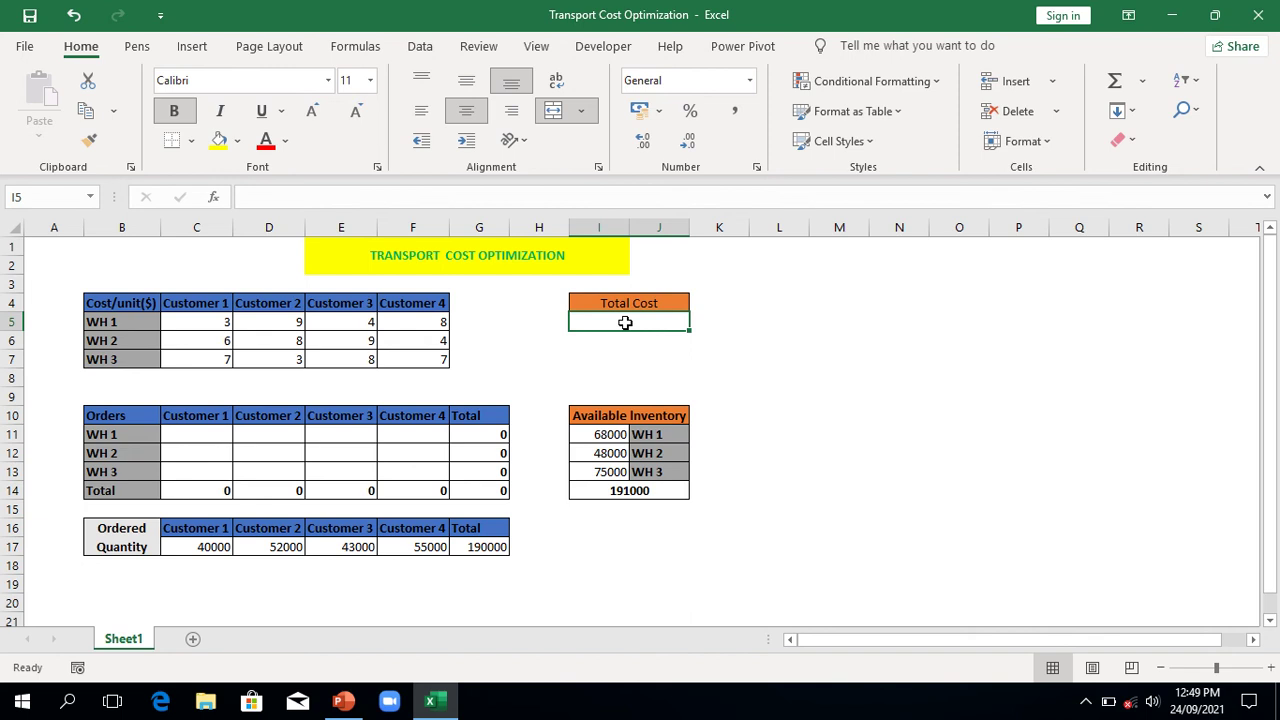
pyautogui.write('=')
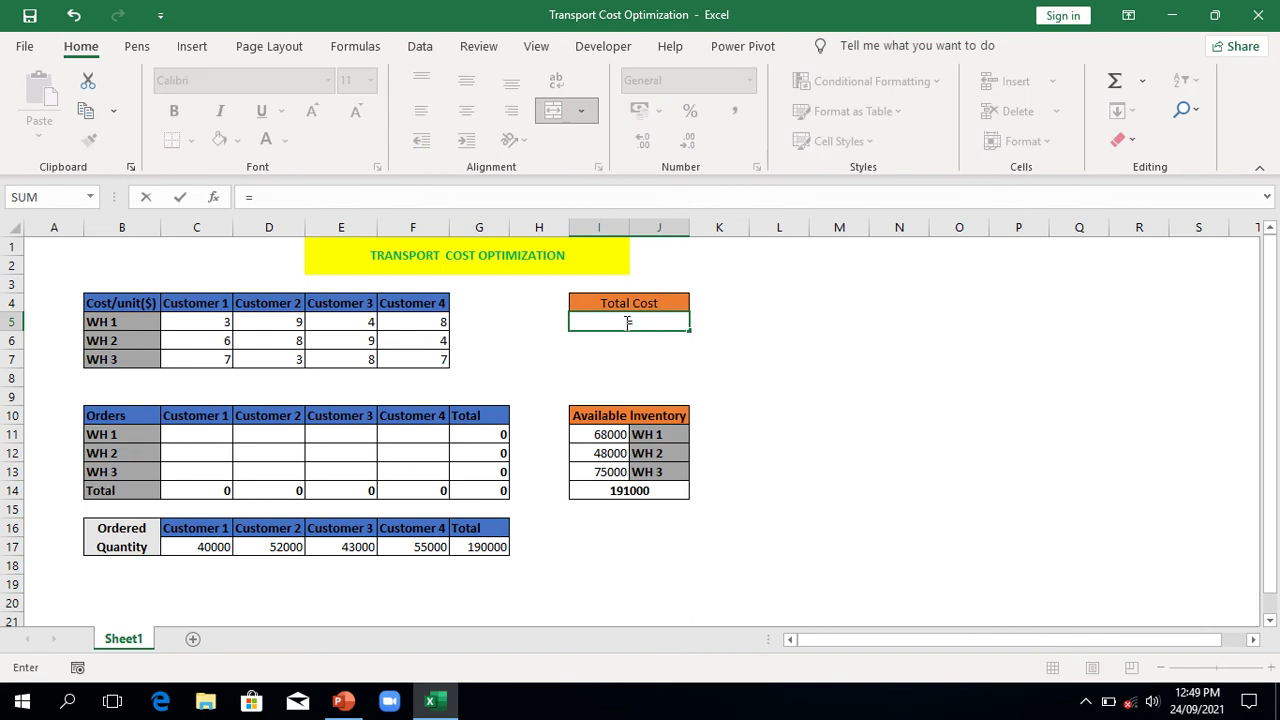
pyautogui.write('sum')
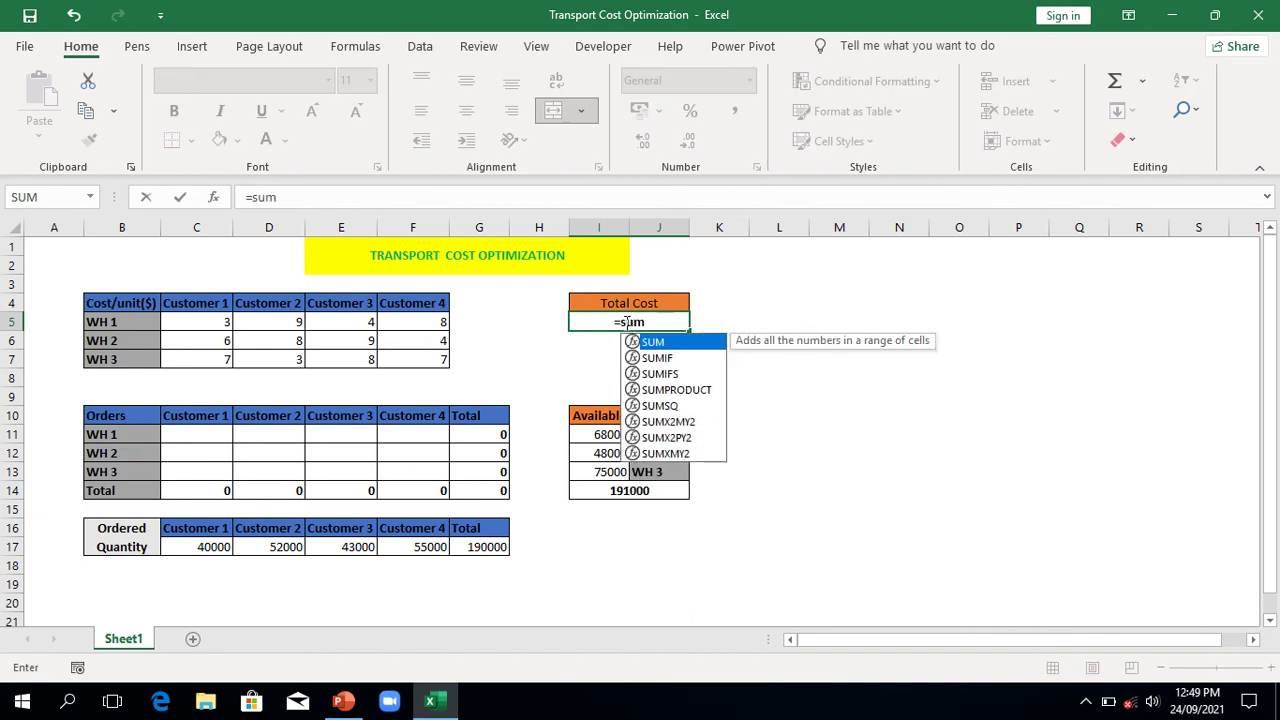
pyautogui.doubleClick(682, 392)
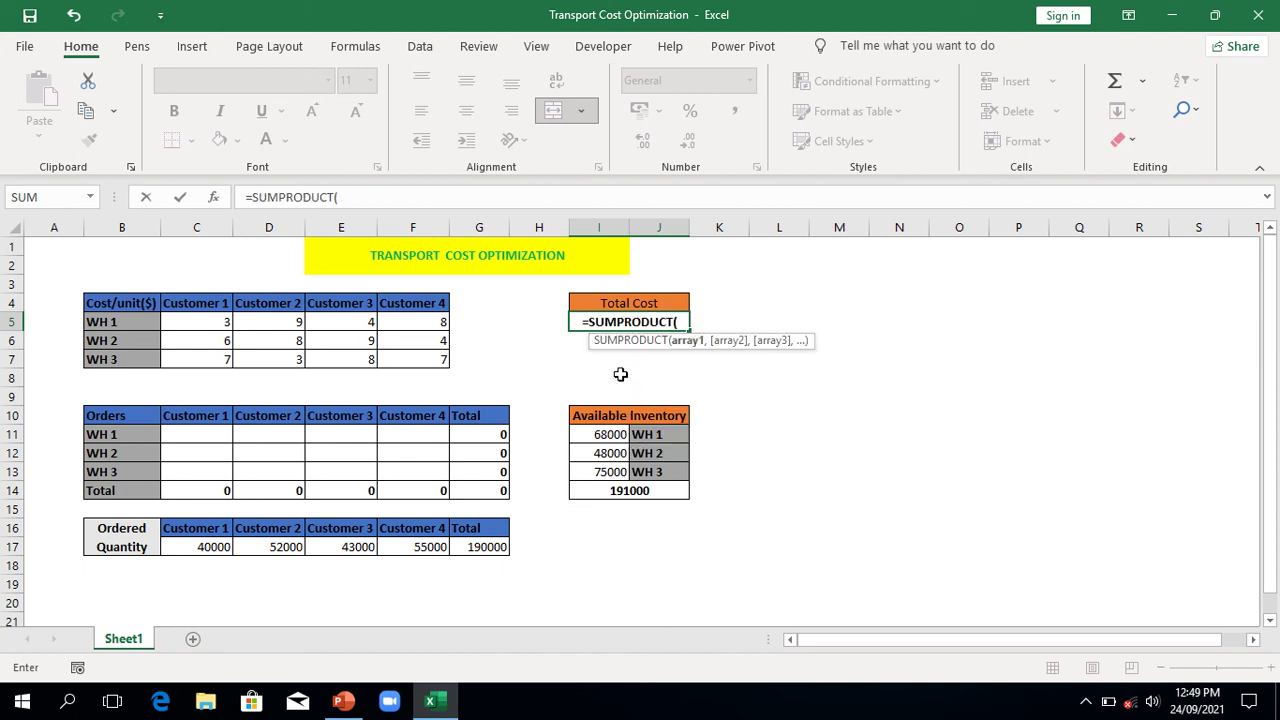
pyautogui.moveTo(205, 430); pyautogui.dragTo(365, 434)
pyautogui.hotkey('shift', 'Right')
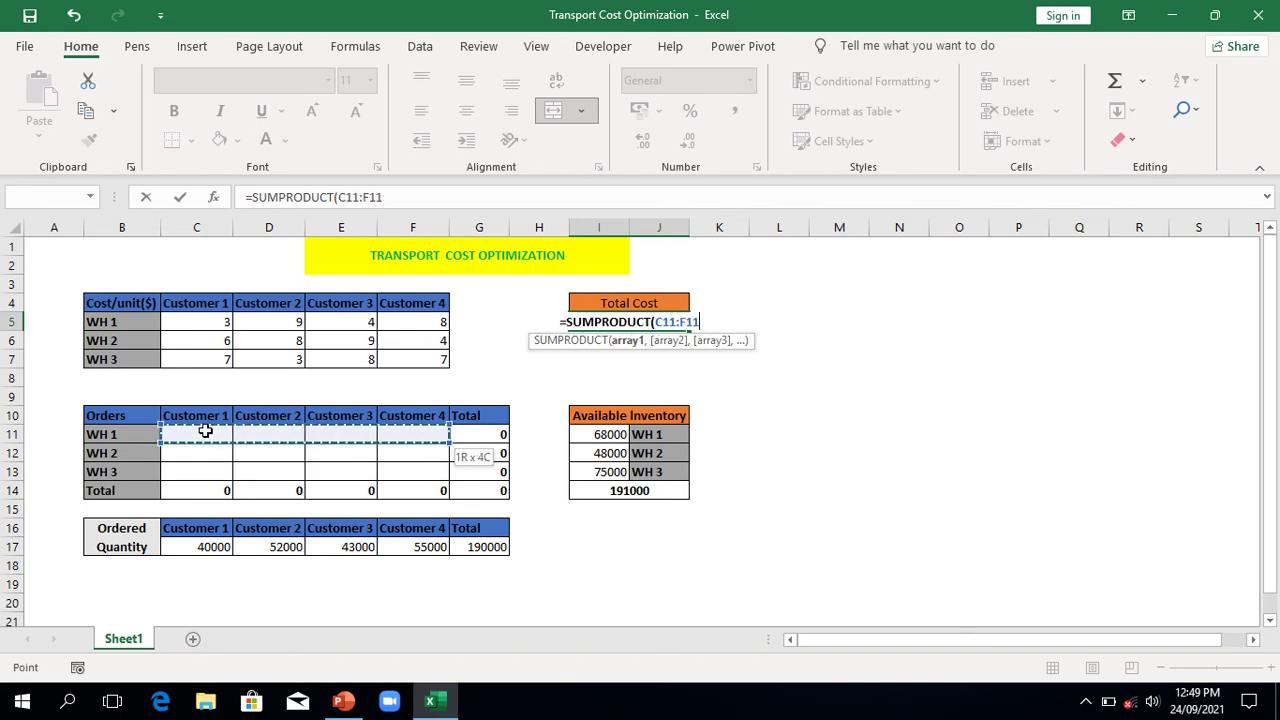
pyautogui.hotkey('shift', 'Down')
pyautogui.hotkey('shift', 'Down')
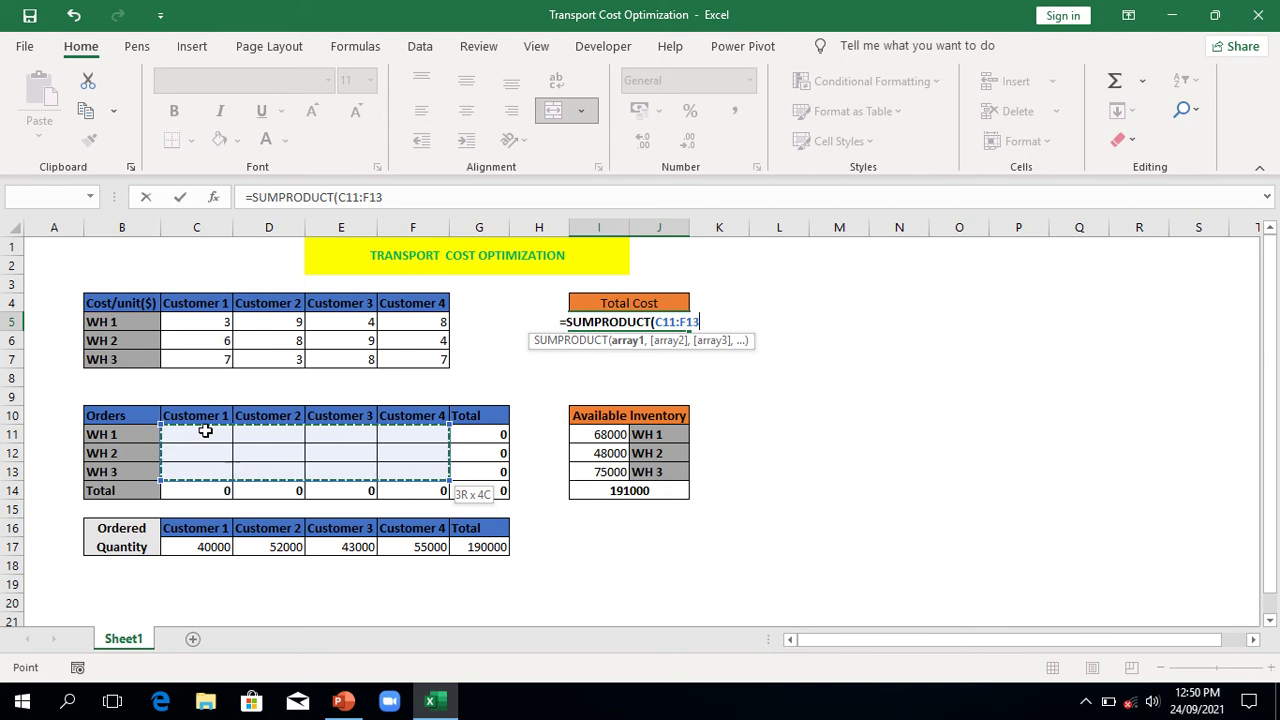
# Complete the Total Cost SUMPRODUCT formula with the unit costs C5:F7 as the second array.
pyautogui.write(',')
pyautogui.click(221, 324)
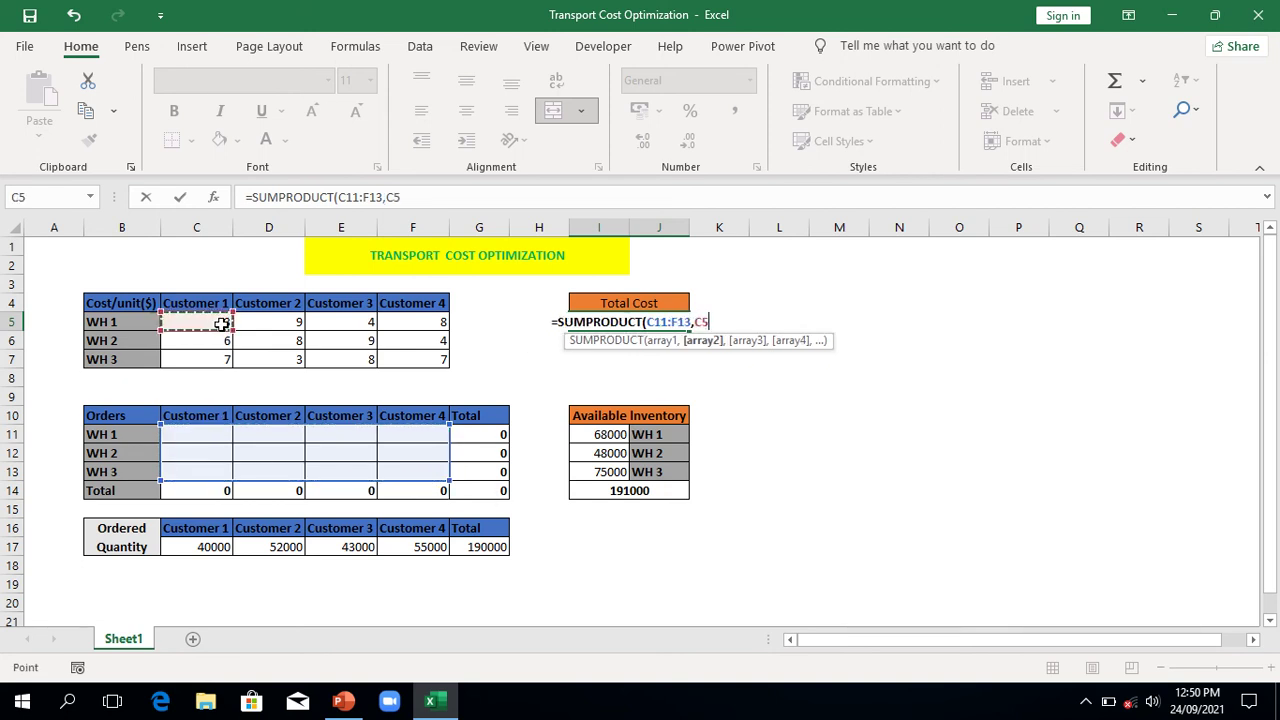
pyautogui.hotkey('shift', 'Right')
pyautogui.hotkey('shift', 'Right')
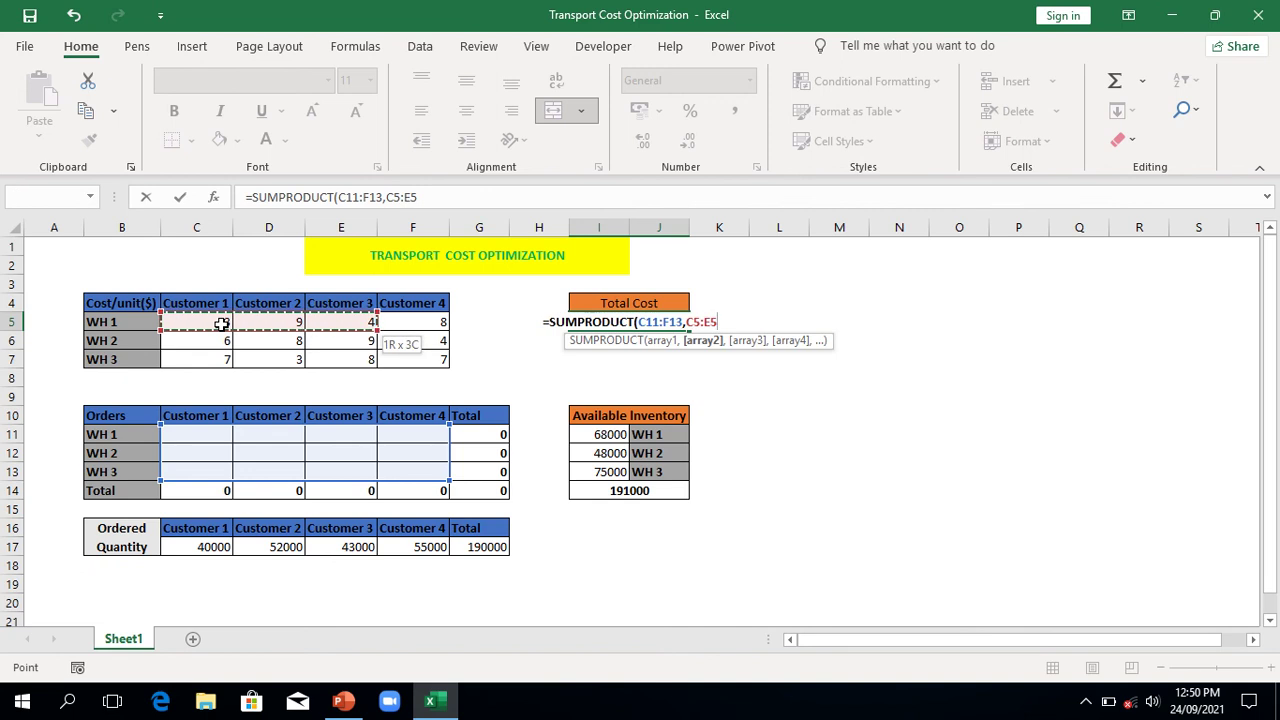
pyautogui.hotkey('shift', 'Right')
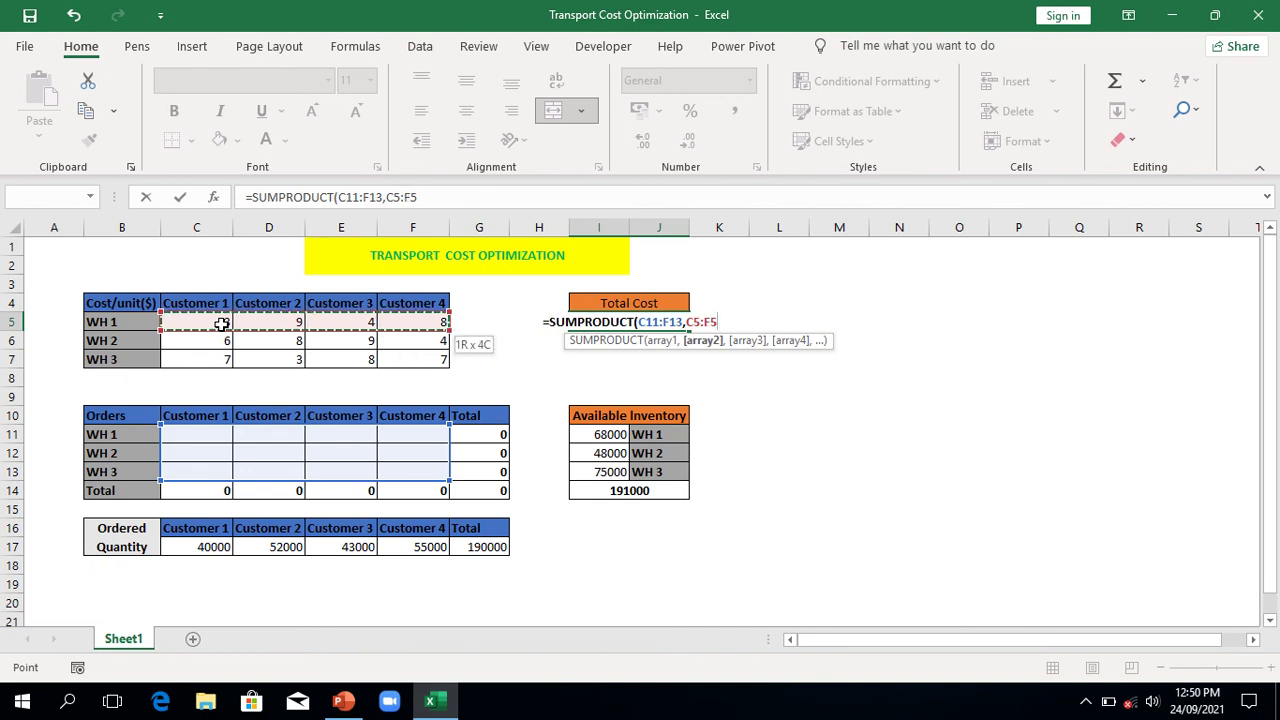
pyautogui.hotkey('shift', 'Down')
pyautogui.hotkey('shift', 'Down')
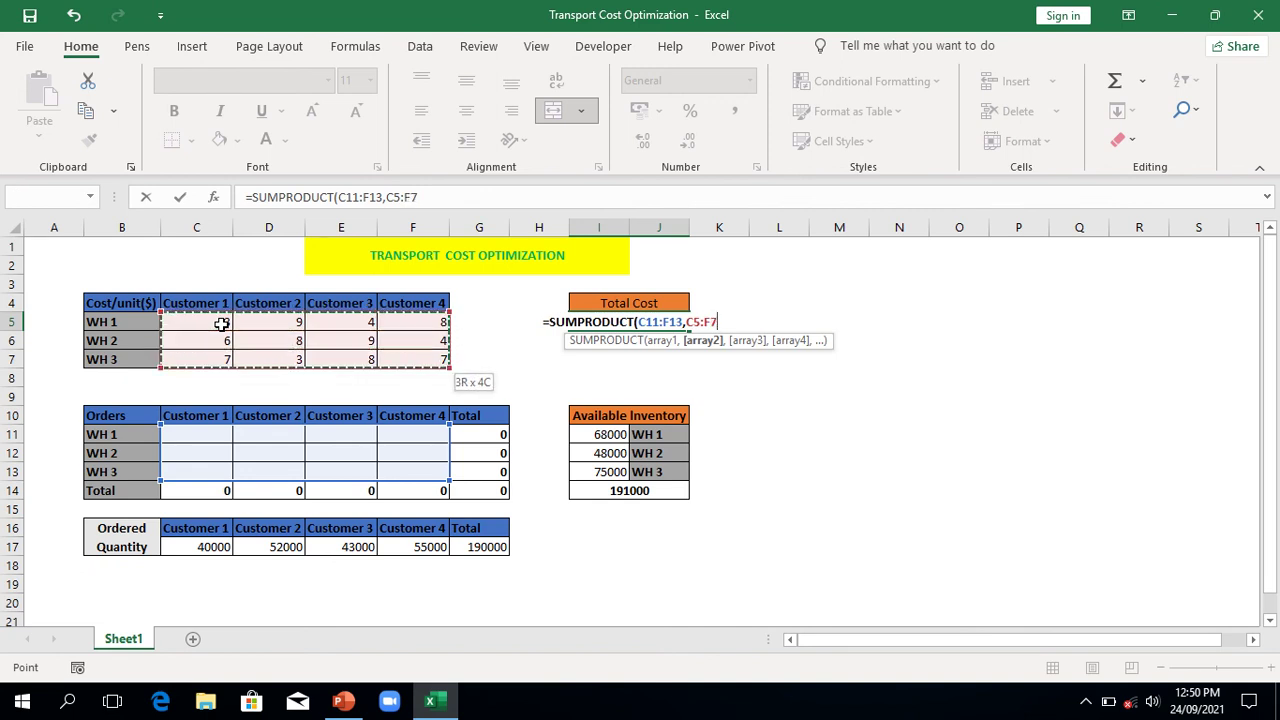
pyautogui.press('Return')
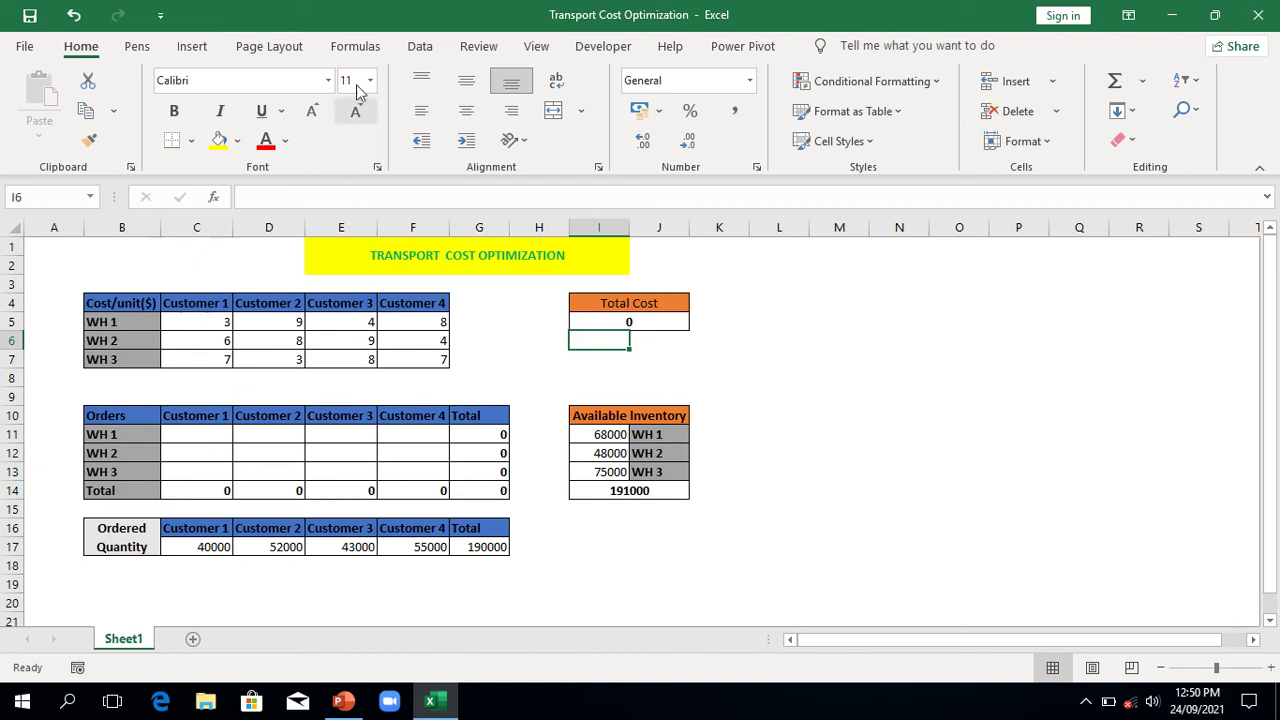
# Check the add-ins list in the Excel options for whether the Solver Add-in is active.
pyautogui.click(421, 50)
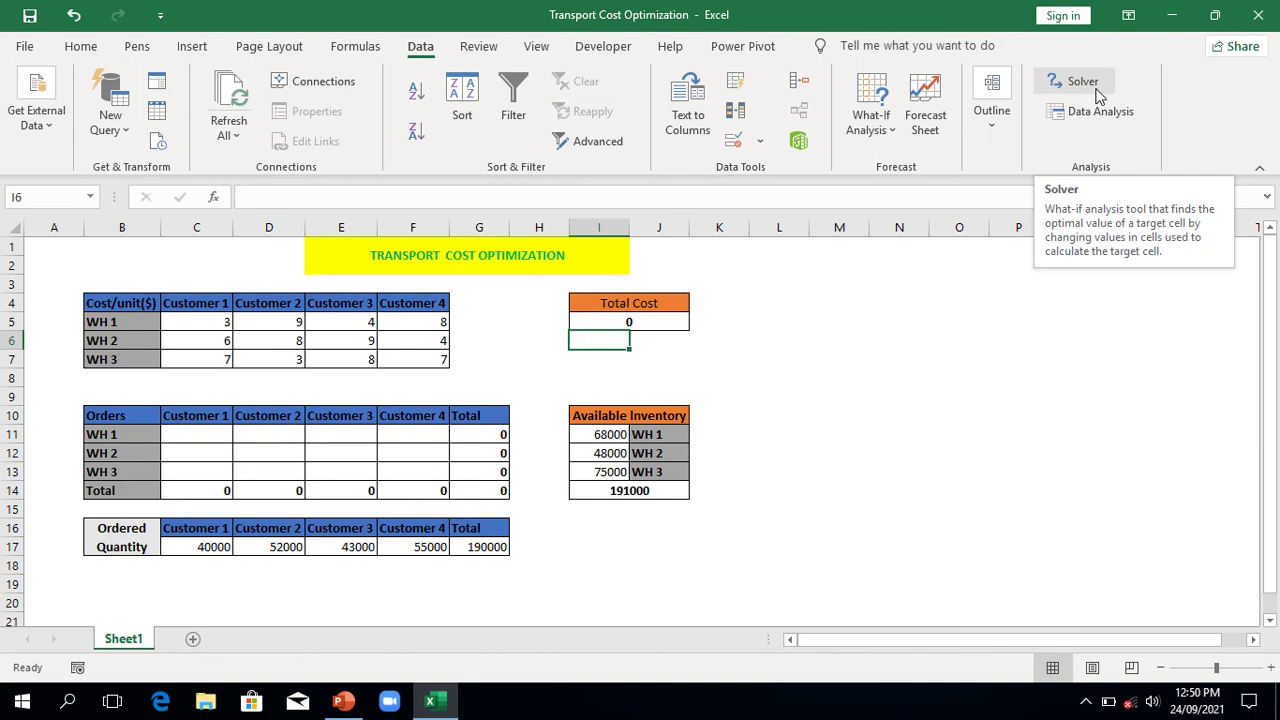
pyautogui.click(25, 47)
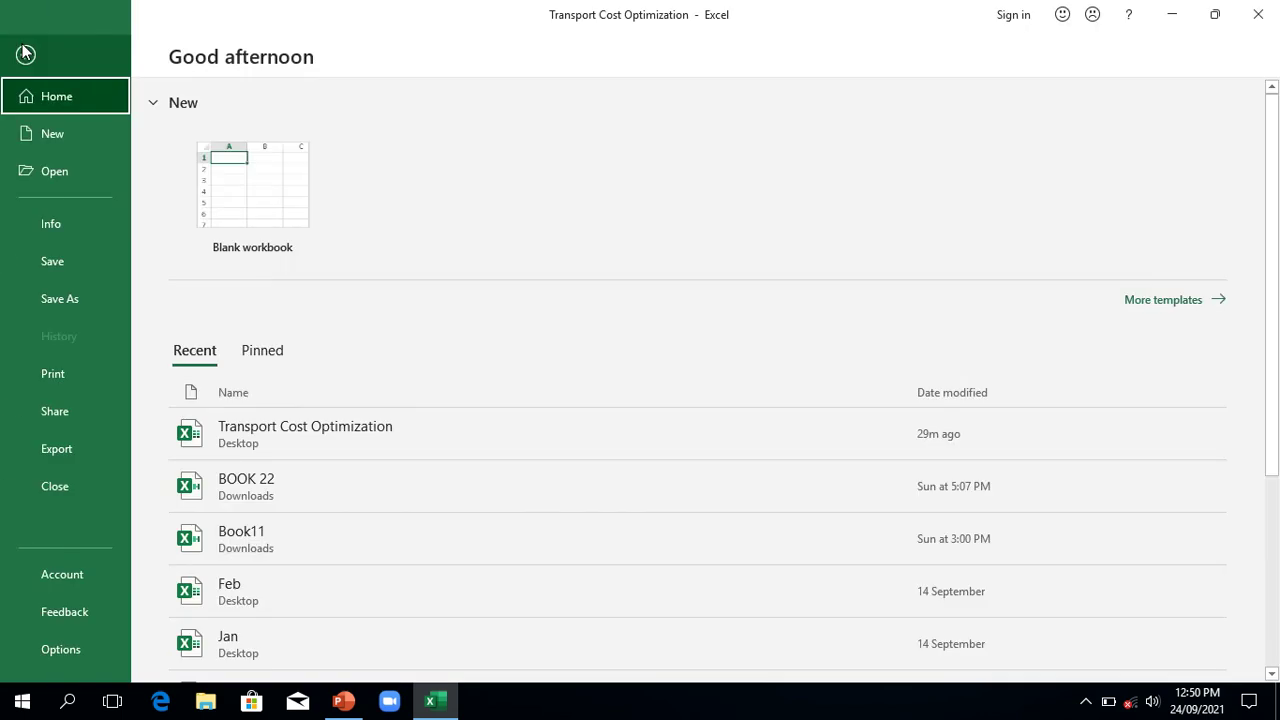
pyautogui.click(56, 650)
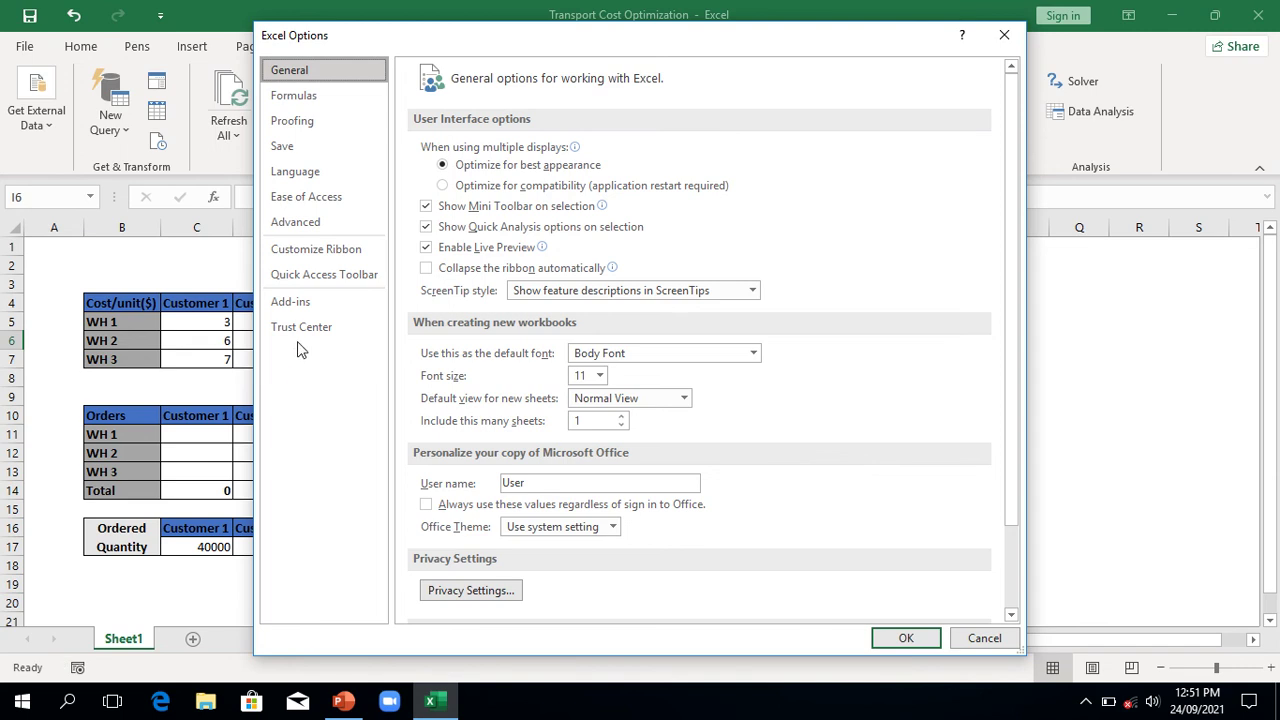
pyautogui.click(300, 306)
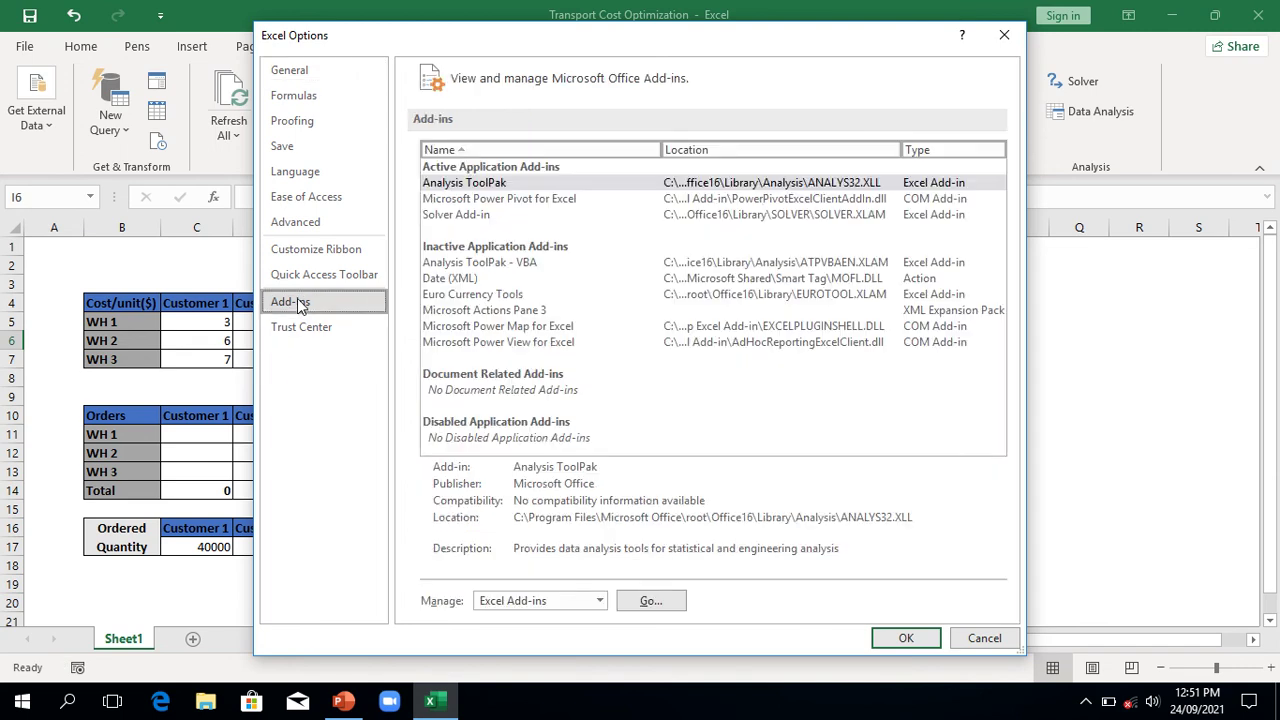
pyautogui.click(474, 216)
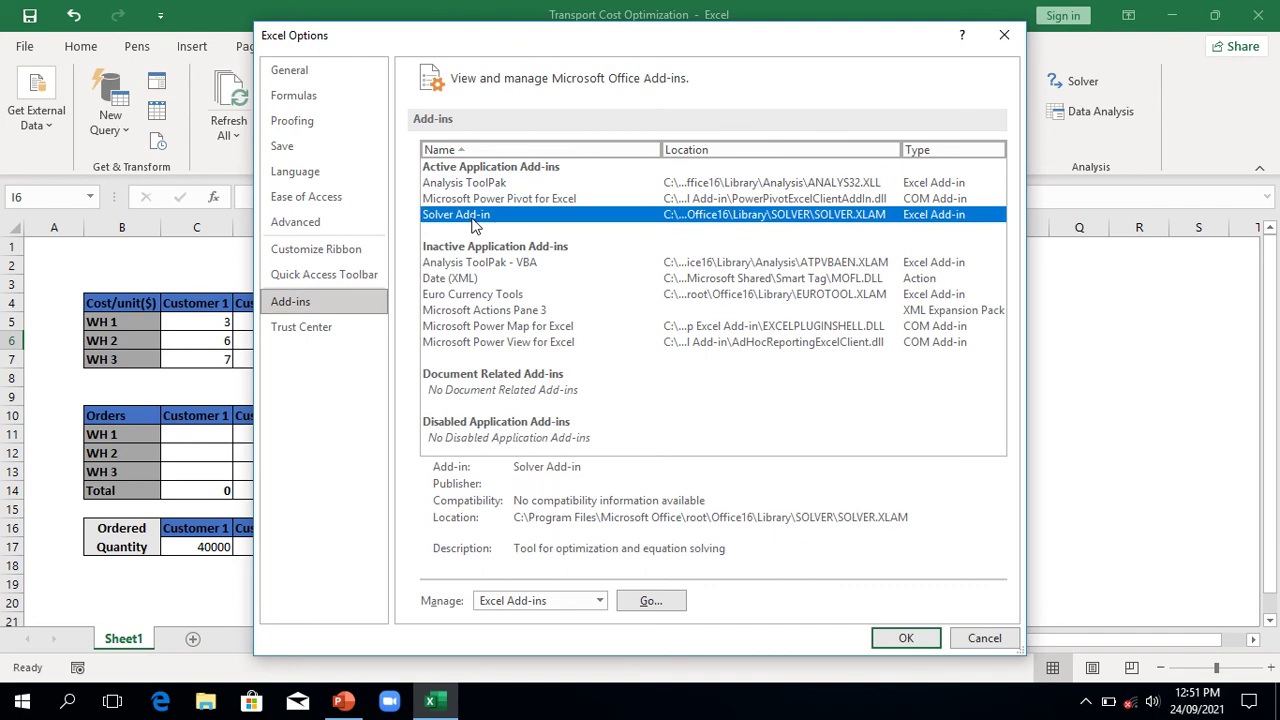
pyautogui.click(906, 640)
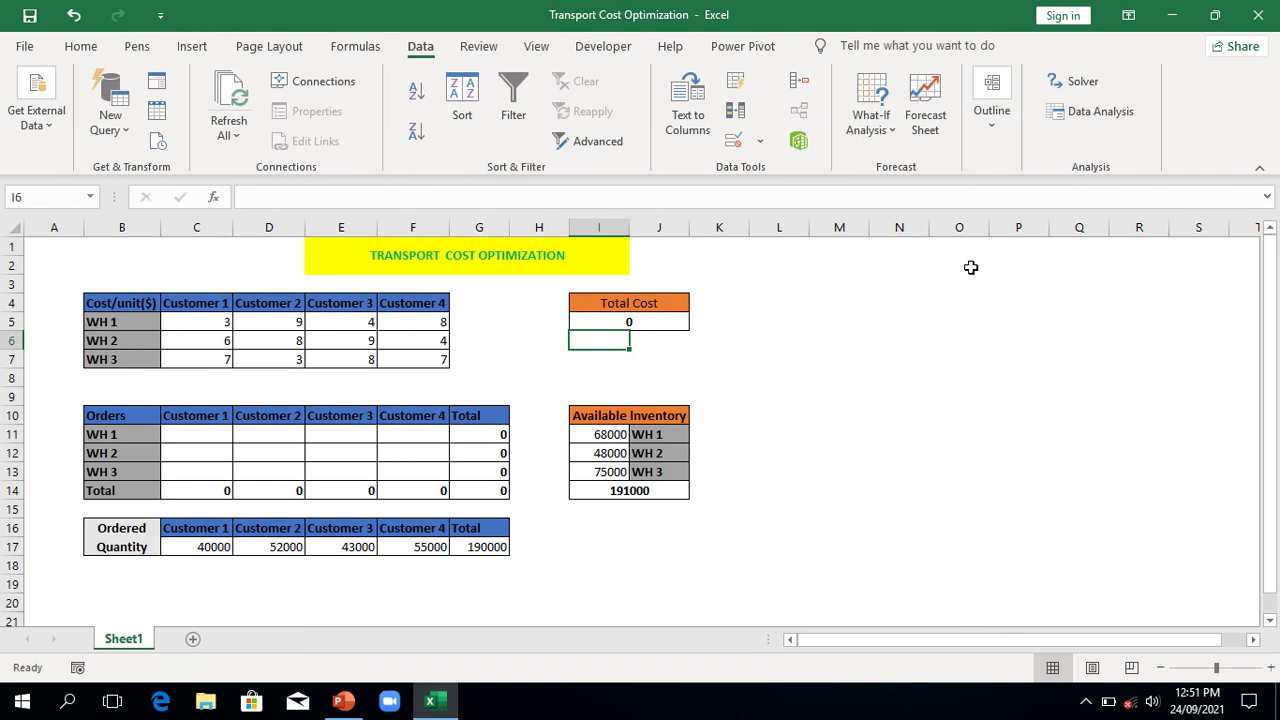
# Start Solver and set its objective to minimize the Total Cost cell I5.
pyautogui.click(1095, 81)
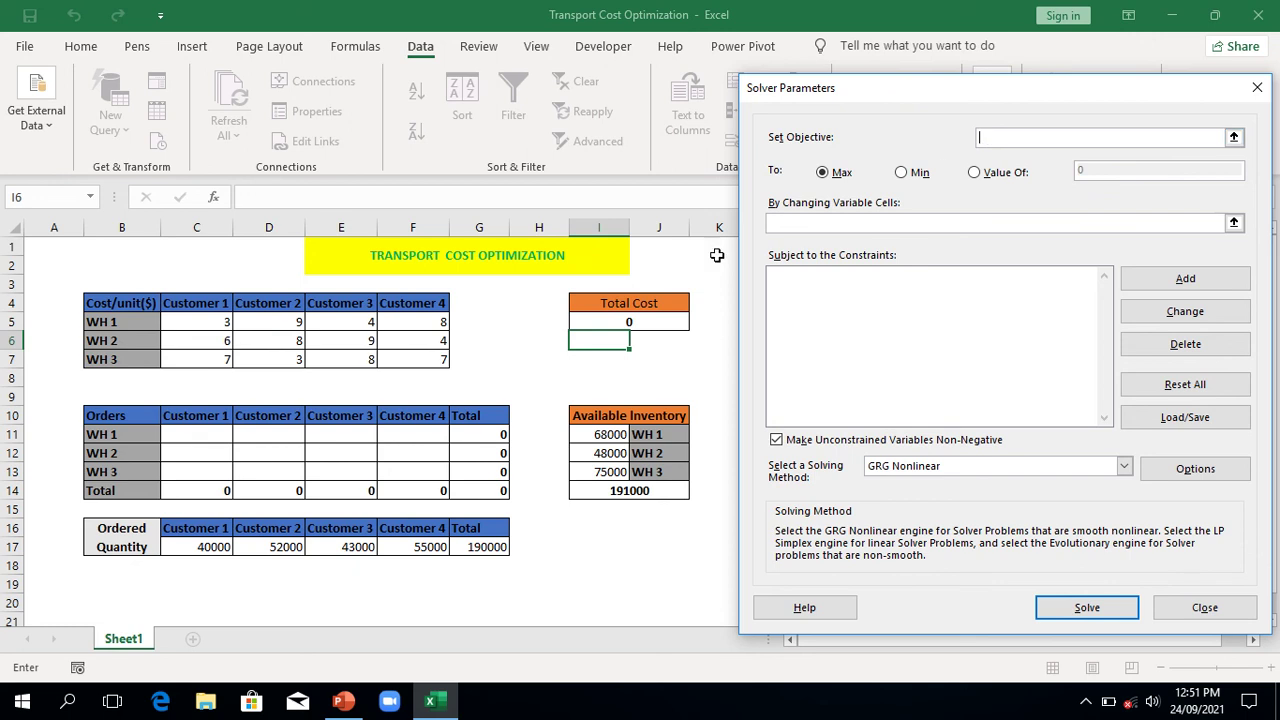
pyautogui.click(652, 321)
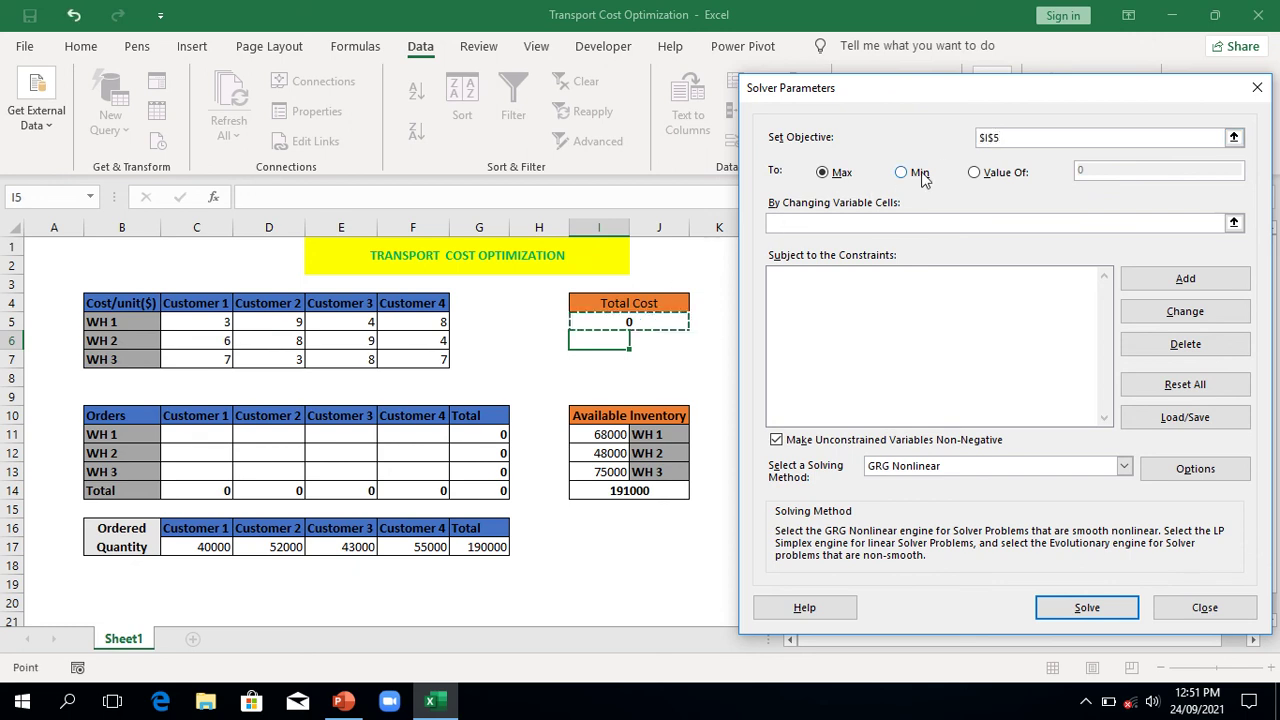
pyautogui.click(903, 173)
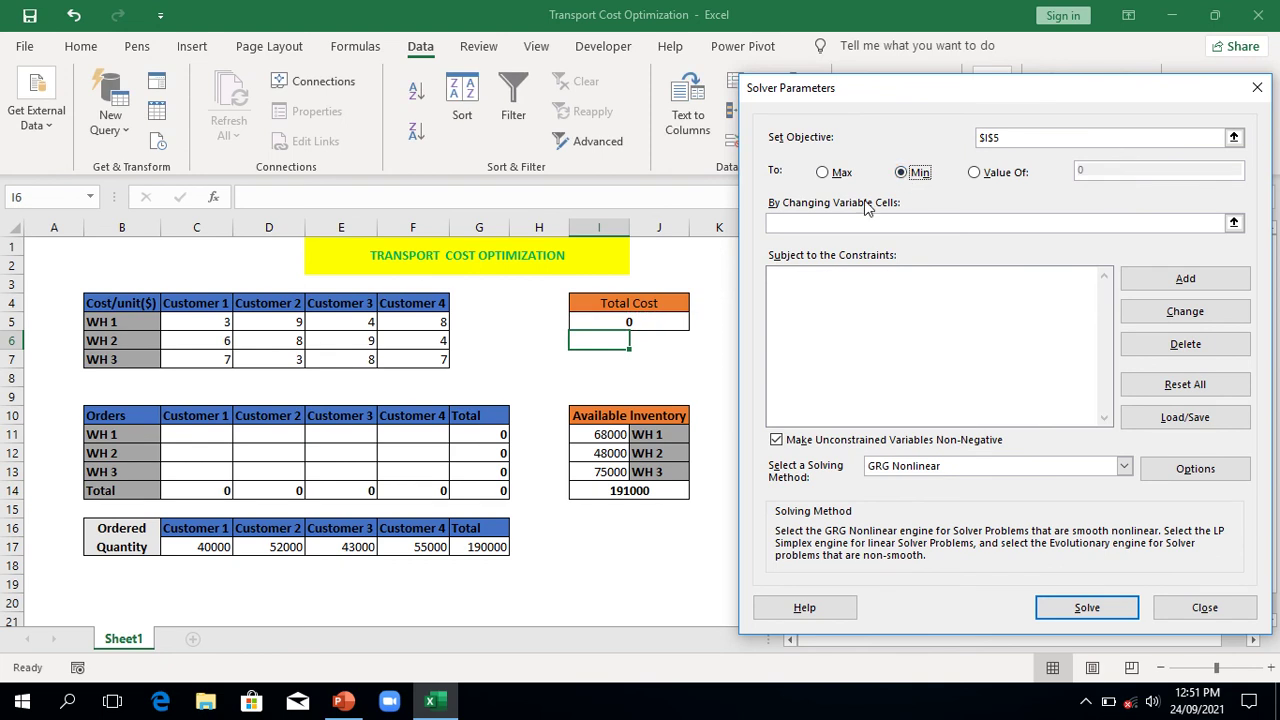
# Set the Solver's changing variable cells to the order quantities C11:F13.
pyautogui.click(820, 223)
pyautogui.click(820, 223)
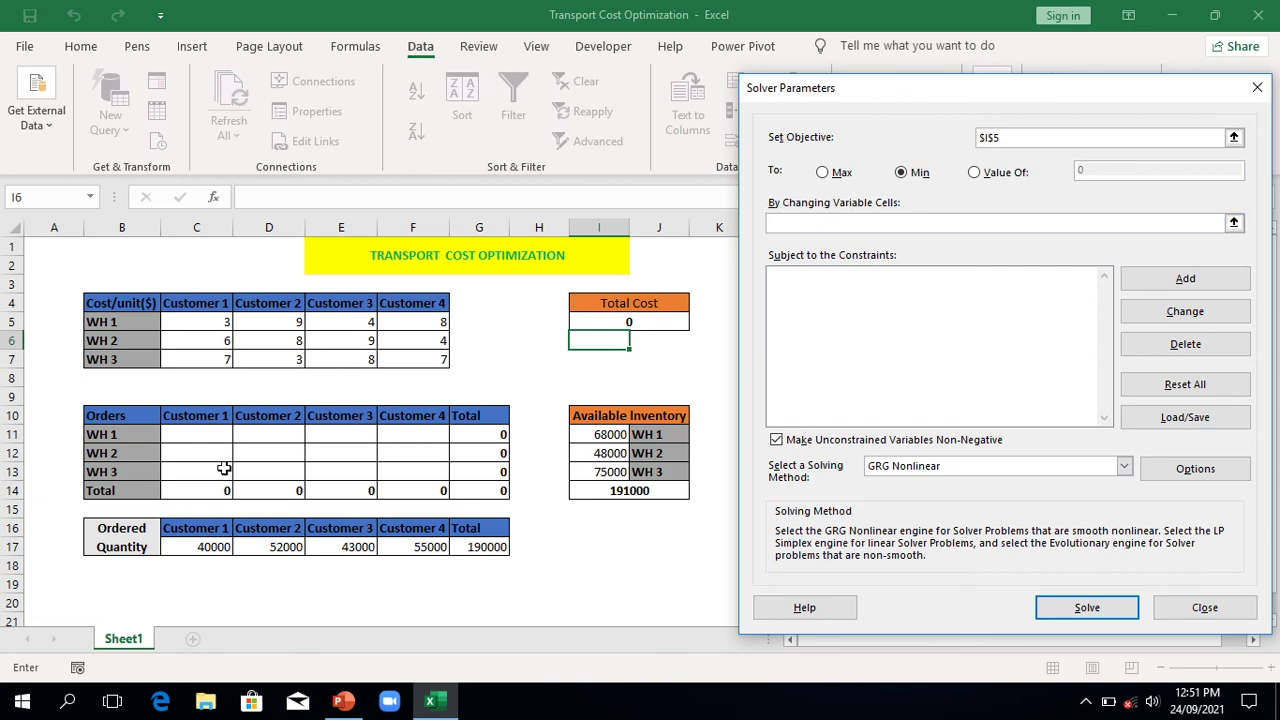
pyautogui.click(211, 433)
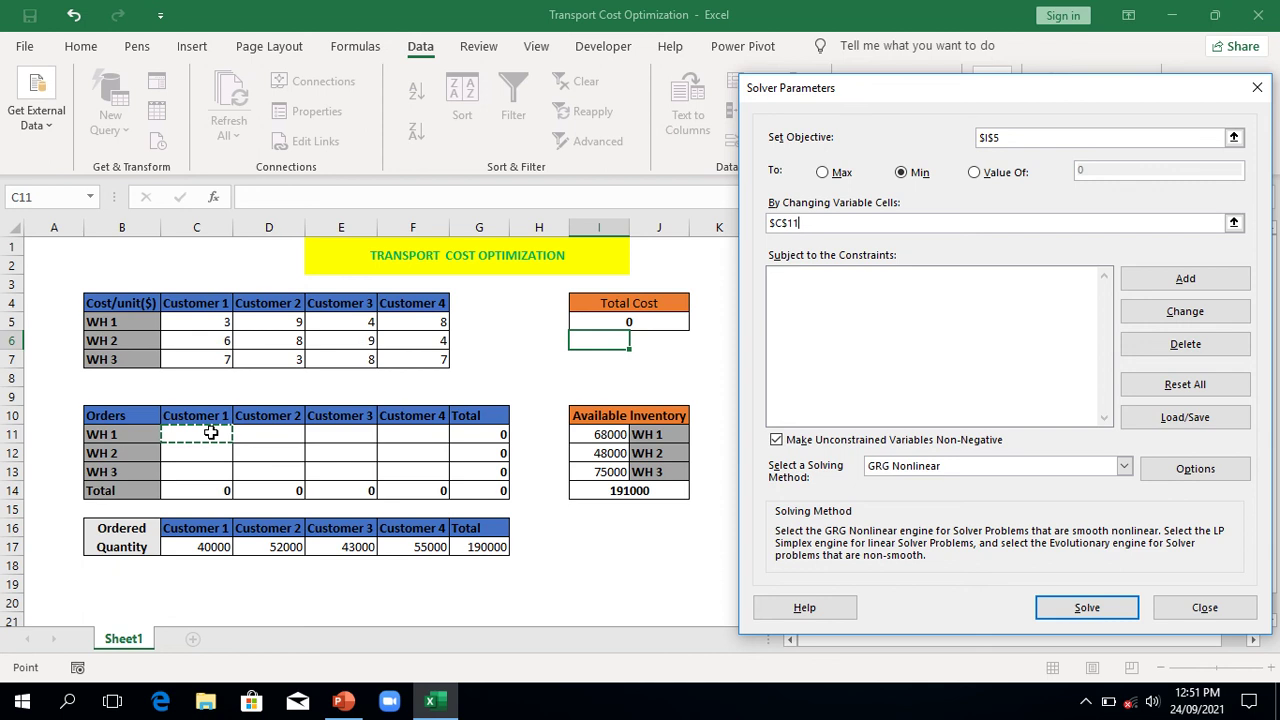
pyautogui.hotkey('shift', 'Right')
pyautogui.hotkey('shift', 'Right')
pyautogui.hotkey('shift', 'Right')
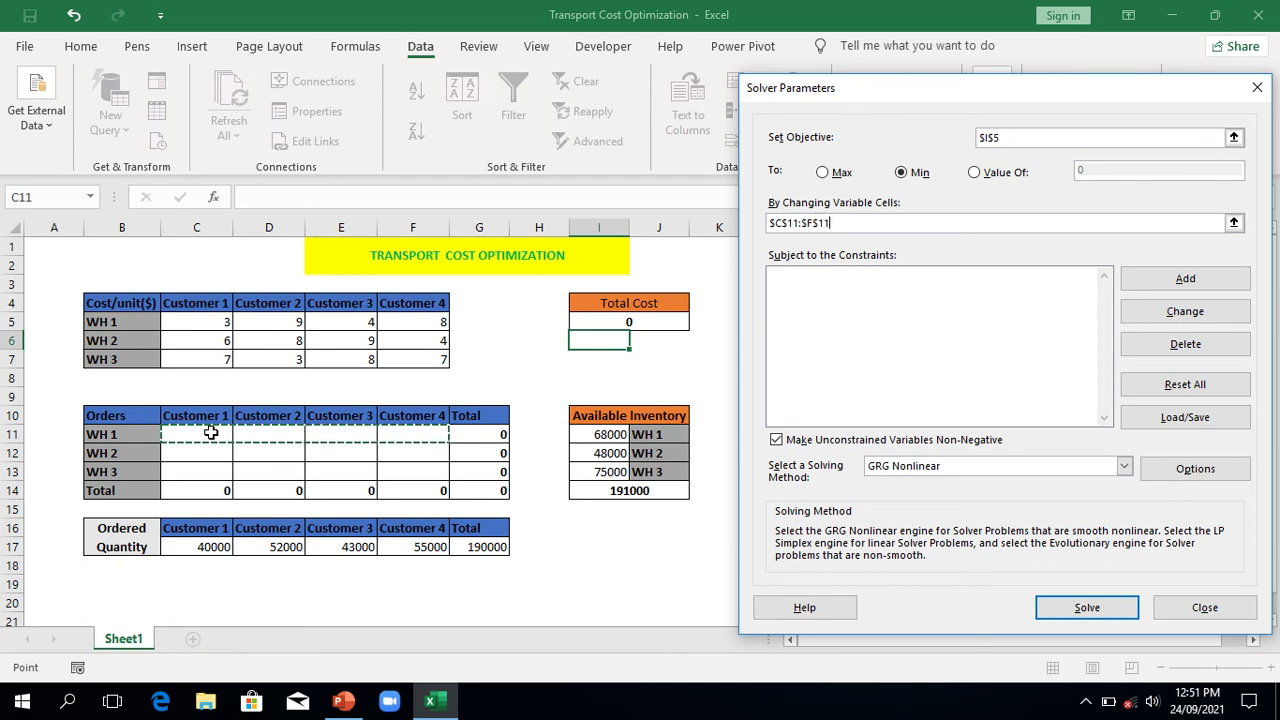
pyautogui.hotkey('shift', 'Down')
pyautogui.hotkey('shift', 'Down')
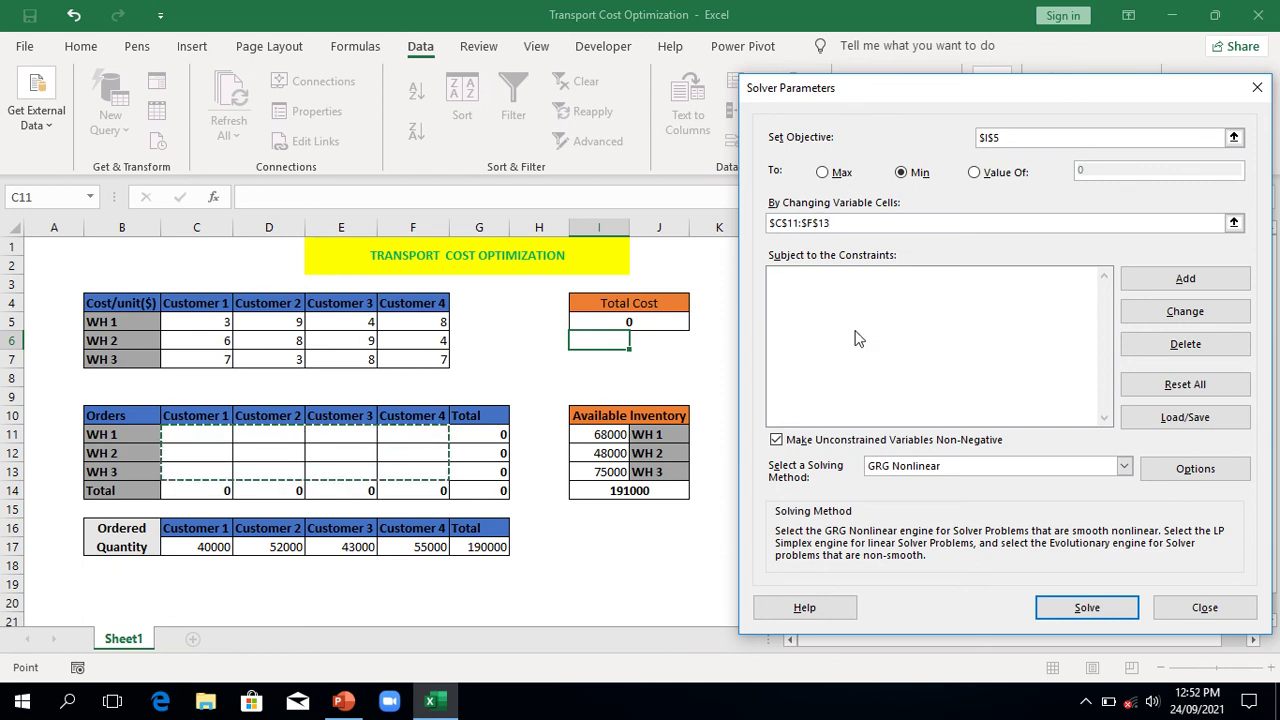
pyautogui.click(858, 289)
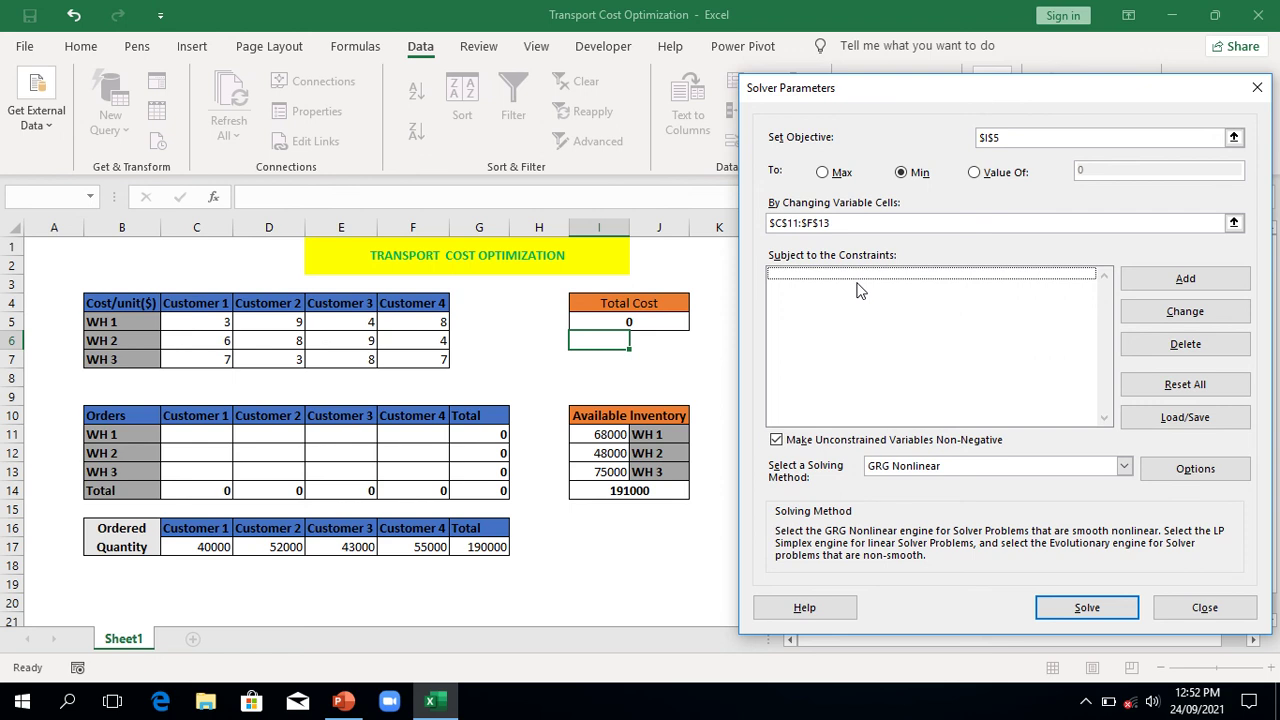
# Add a Solver constraint that the customer order totals C14:F14 equal (=) the ordered quantities C17:F17.
pyautogui.click(1186, 285)
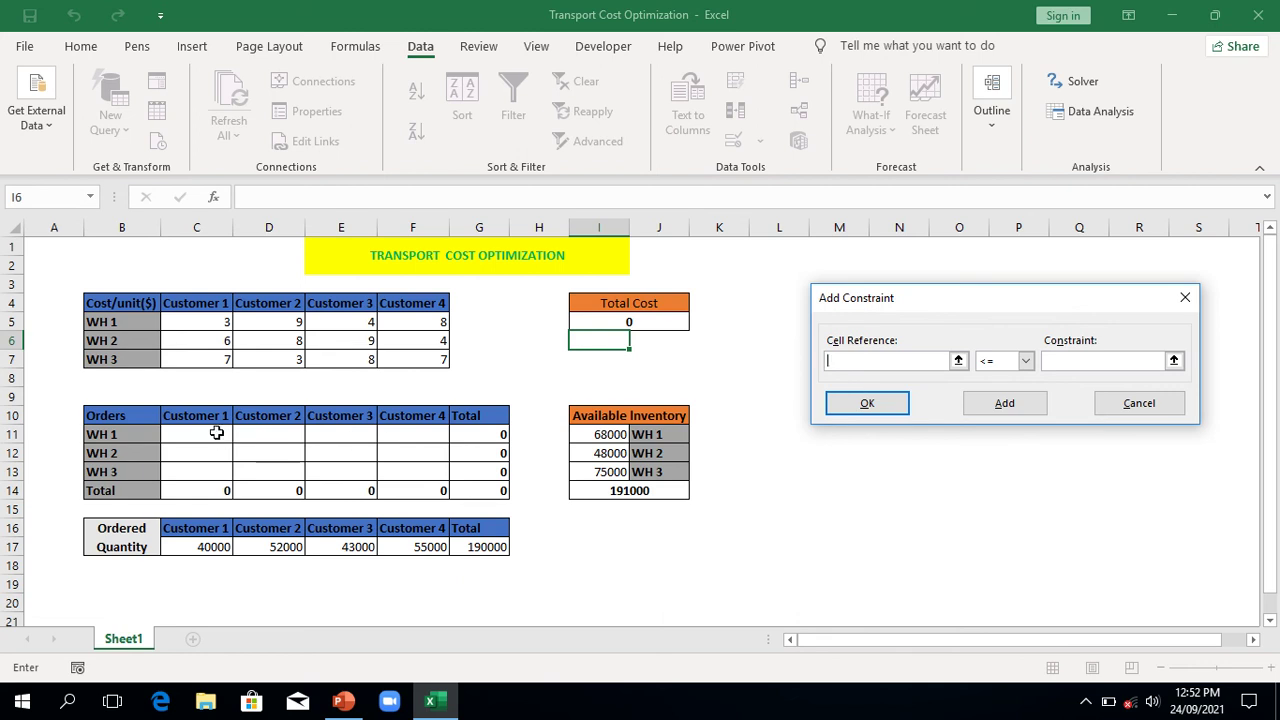
pyautogui.click(202, 492)
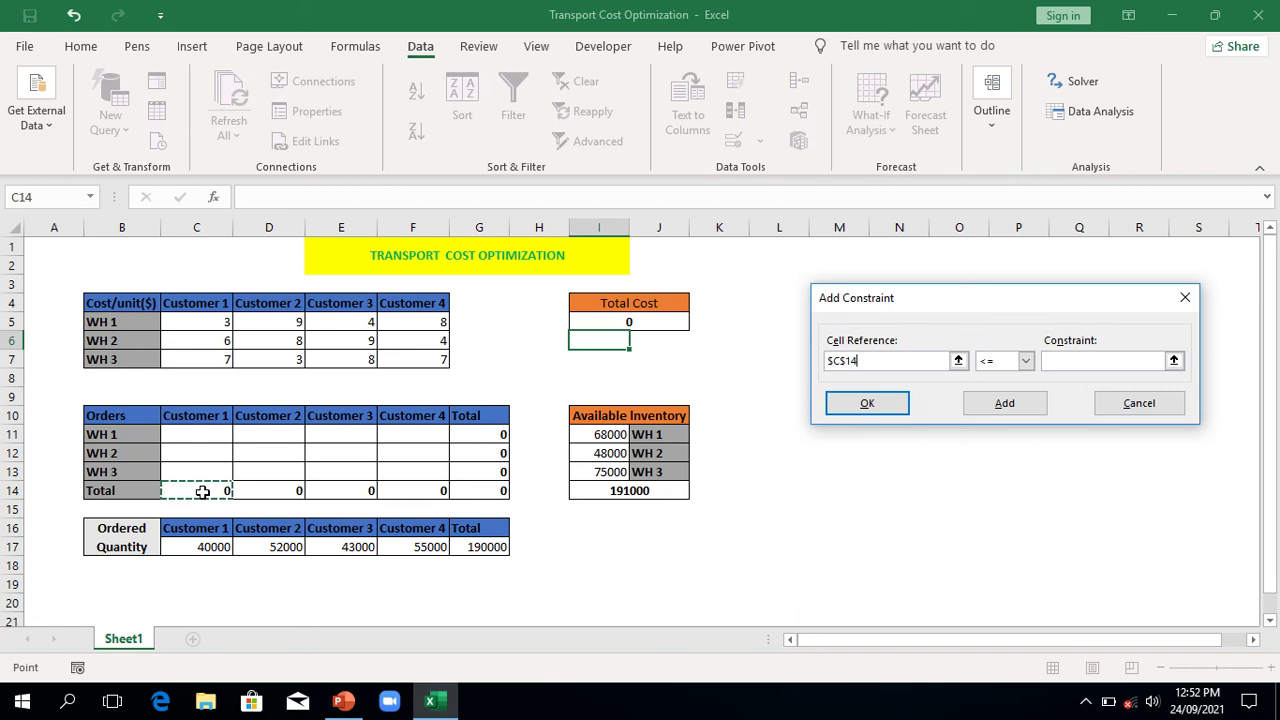
pyautogui.hotkey('shift', 'Right')
pyautogui.hotkey('shift', 'Right')
pyautogui.hotkey('shift', 'Right')
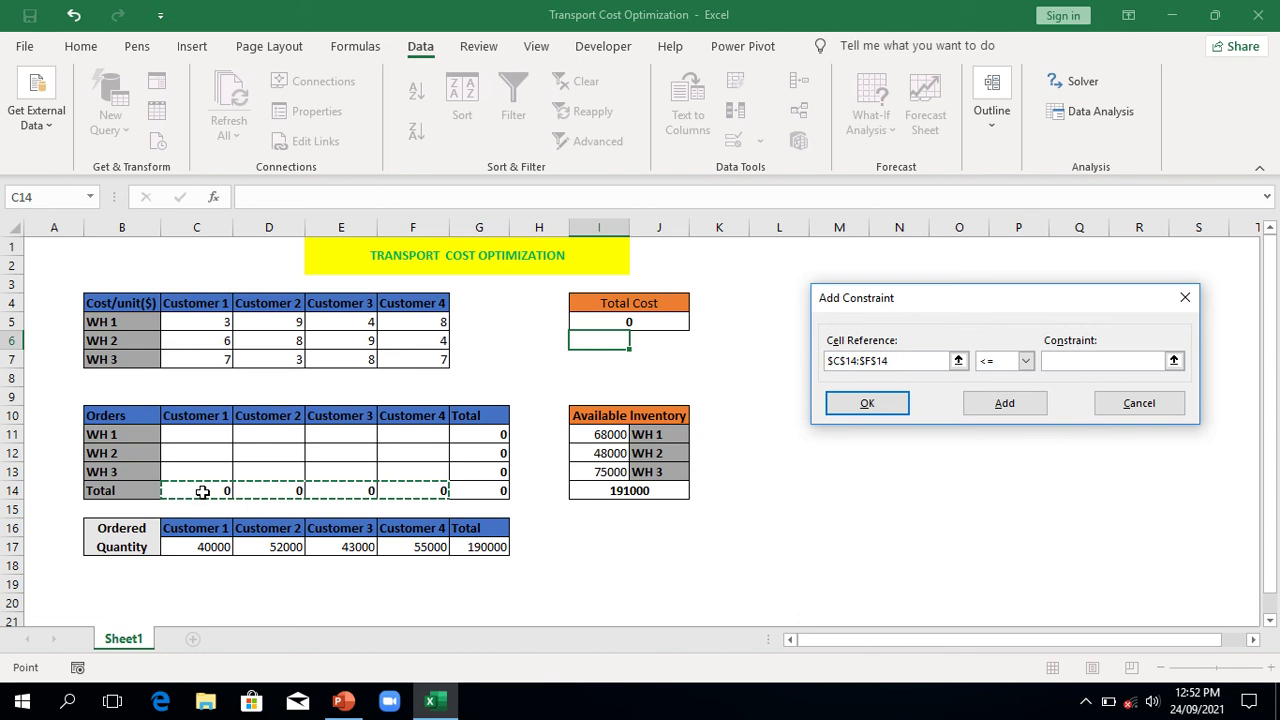
pyautogui.click(1026, 366)
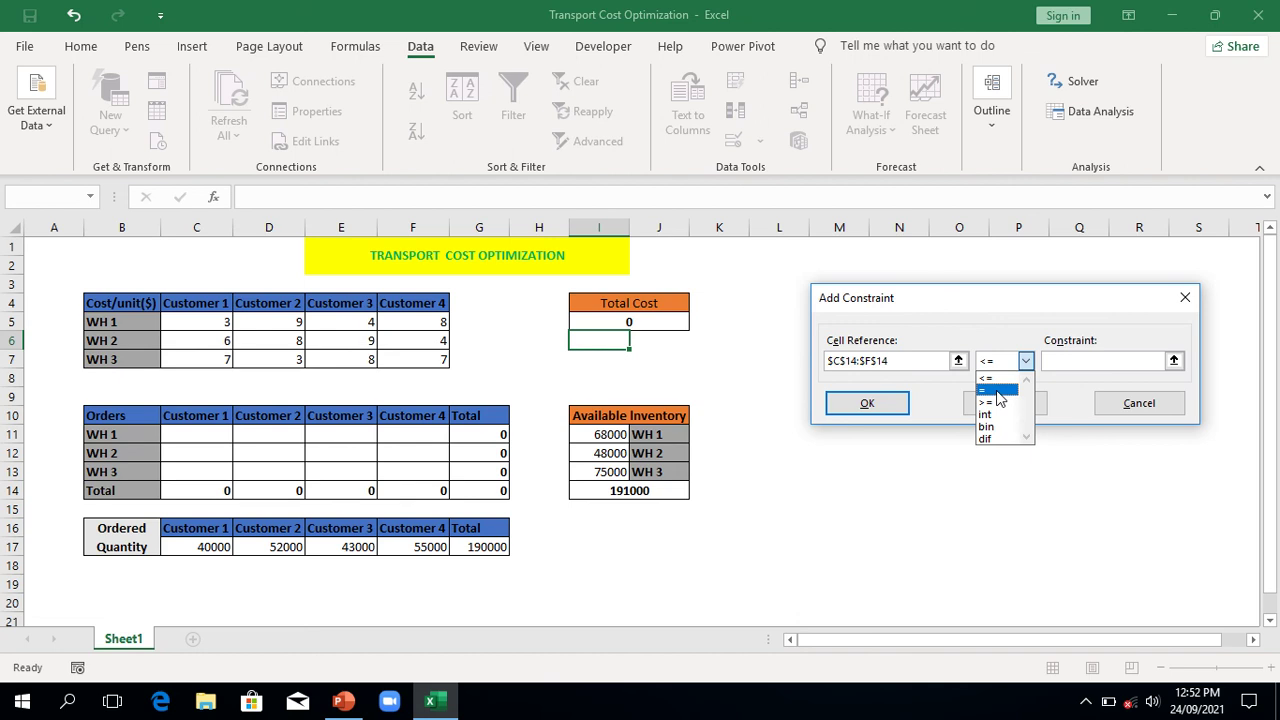
pyautogui.click(997, 390)
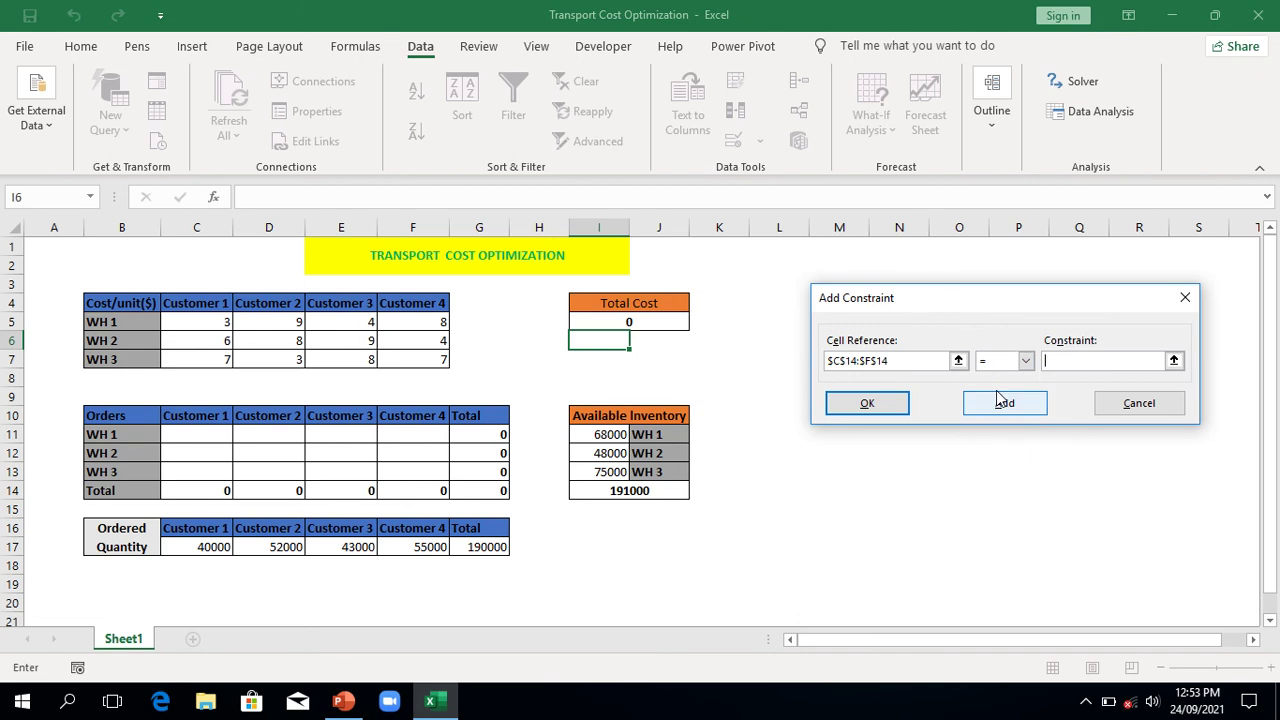
pyautogui.click(202, 552)
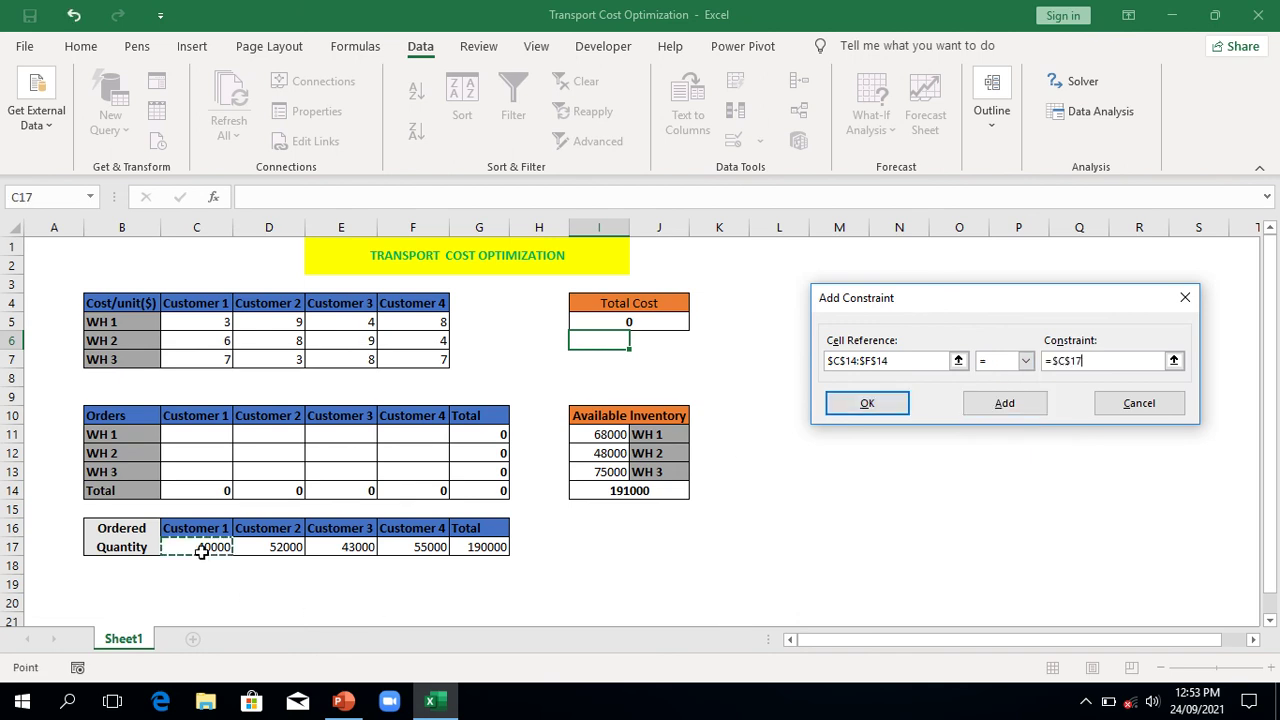
pyautogui.hotkey('shift', 'Right')
pyautogui.hotkey('shift', 'Right')
pyautogui.hotkey('shift', 'Right')
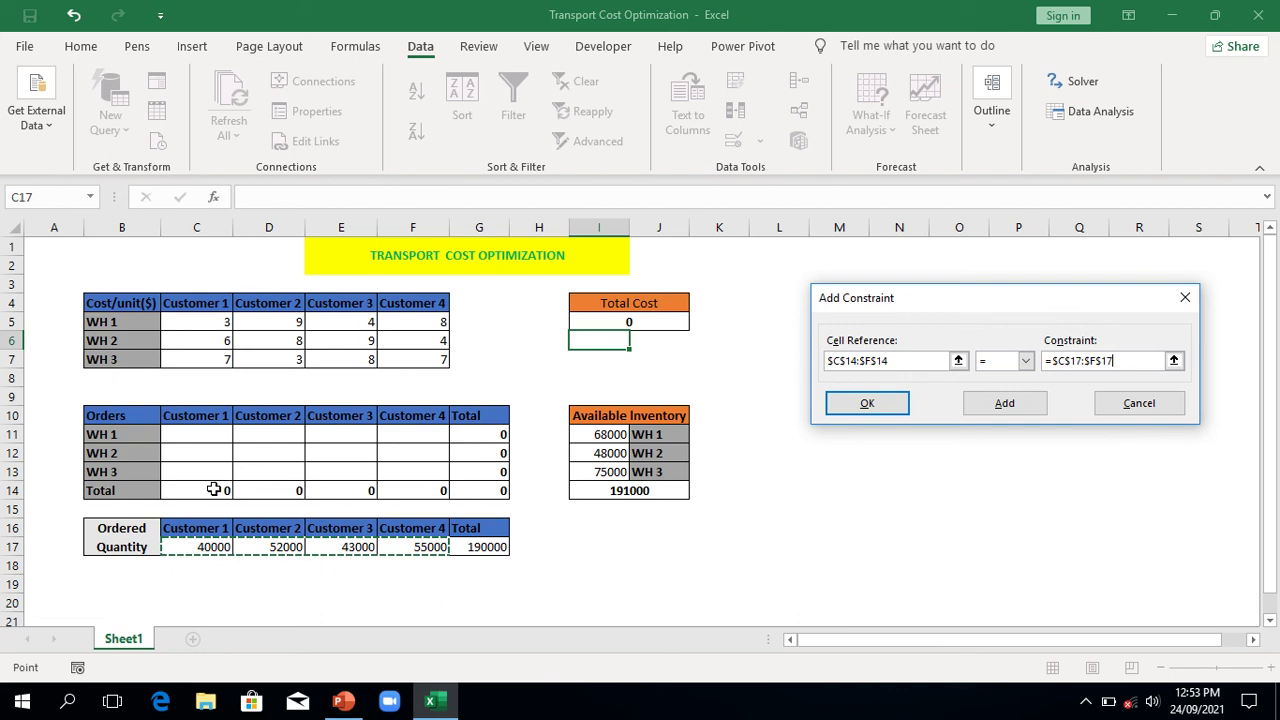
pyautogui.click(1012, 408)
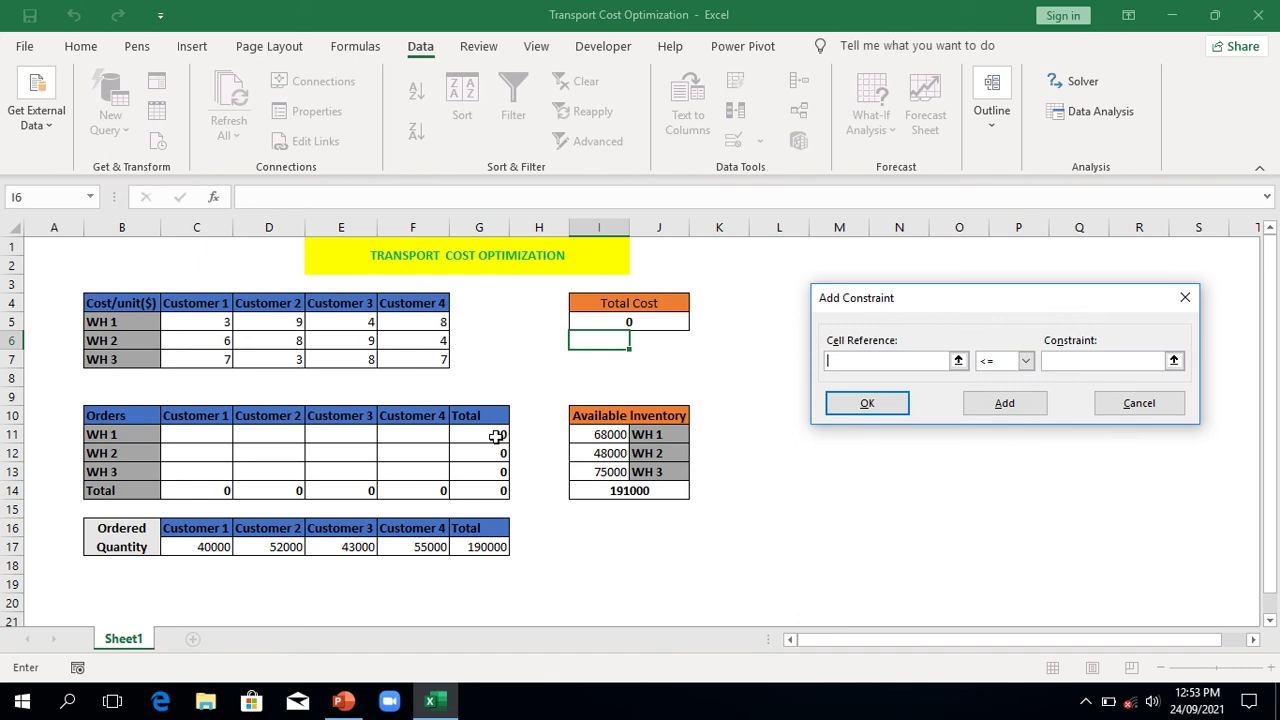
# Add a Solver constraint that the warehouse totals G11:G13 are <= the available inventory I11:I13.
pyautogui.click(498, 437)
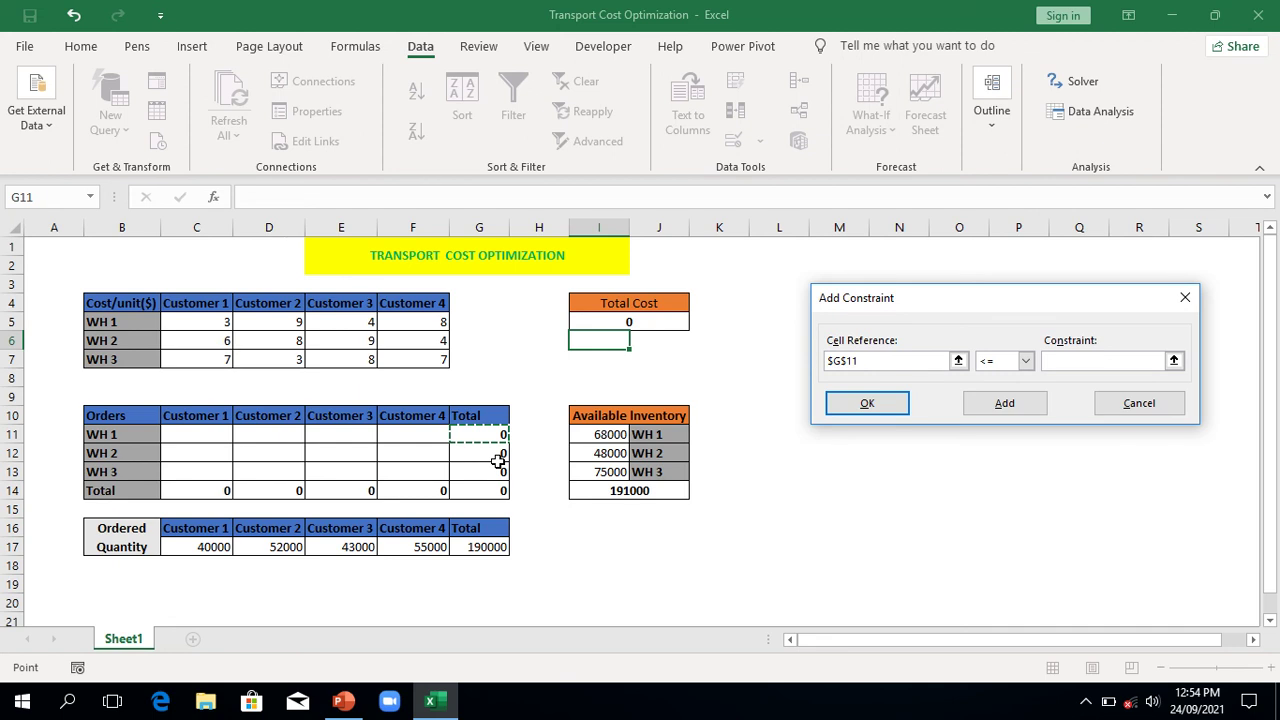
pyautogui.moveTo(498, 459); pyautogui.dragTo(498, 461)
pyautogui.click(1050, 363)
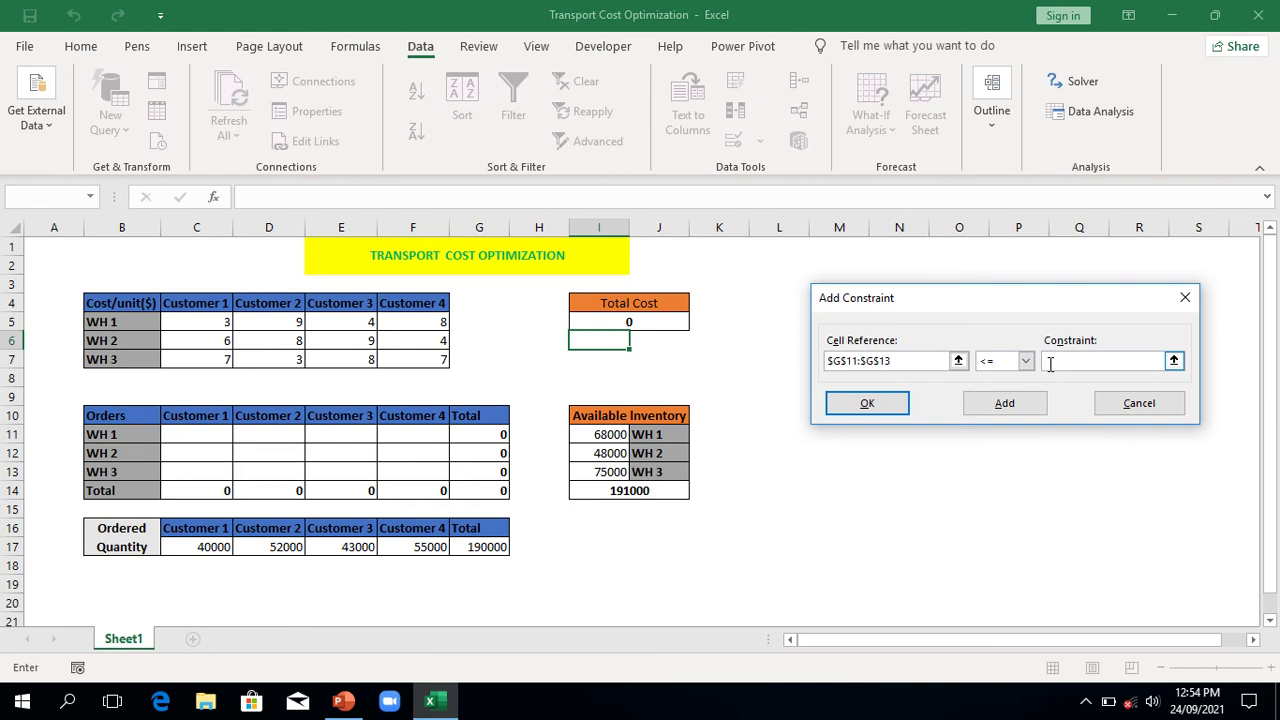
pyautogui.click(601, 435)
pyautogui.hotkey('shift', 'Down')
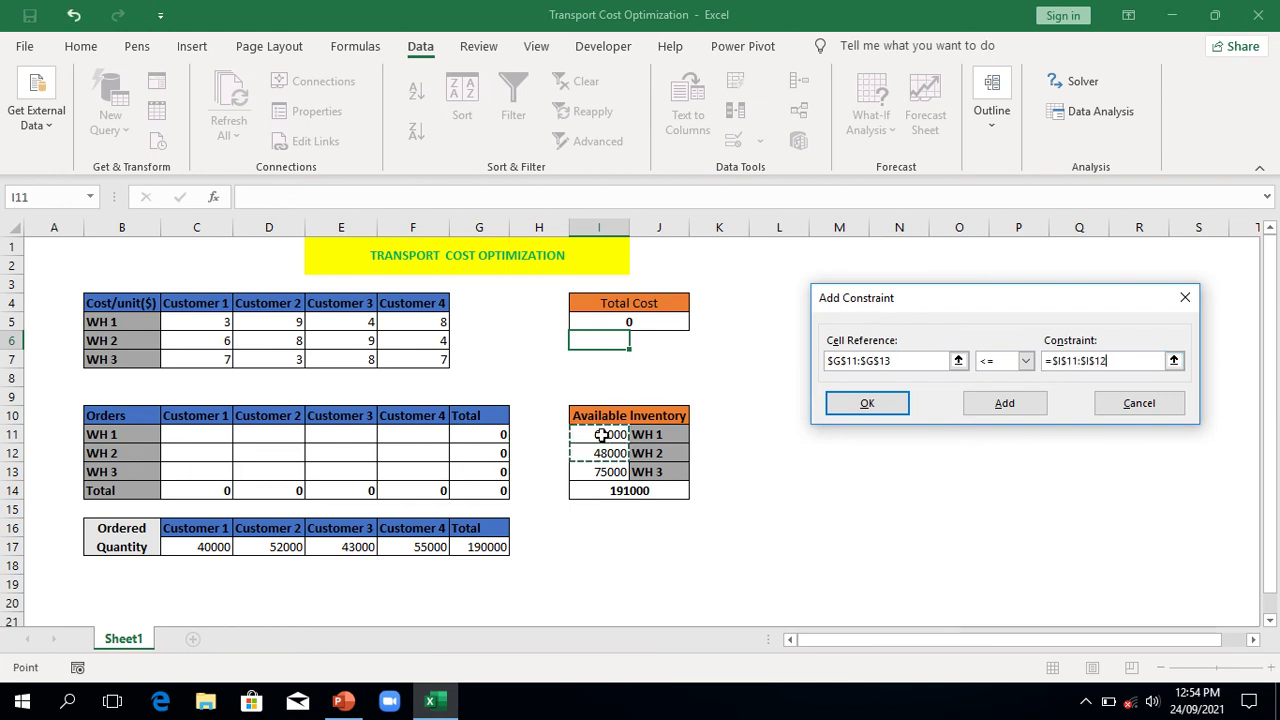
pyautogui.hotkey('shift', 'Down')
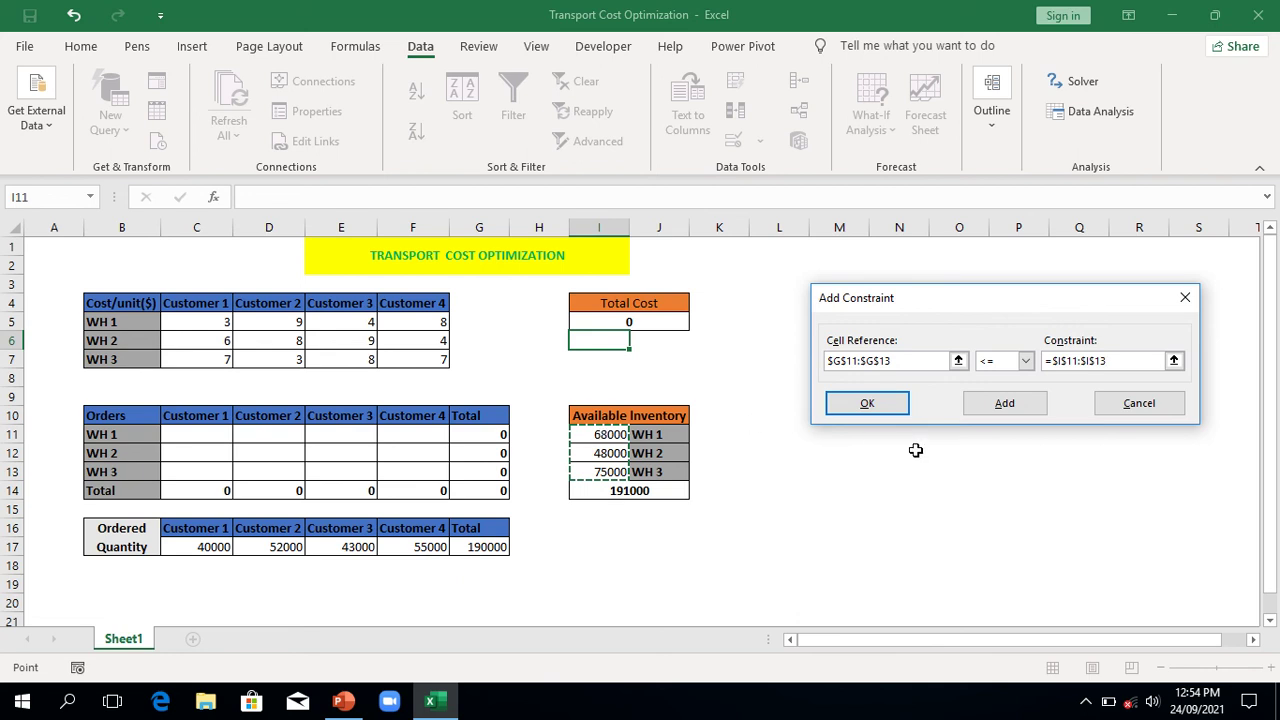
pyautogui.click(999, 407)
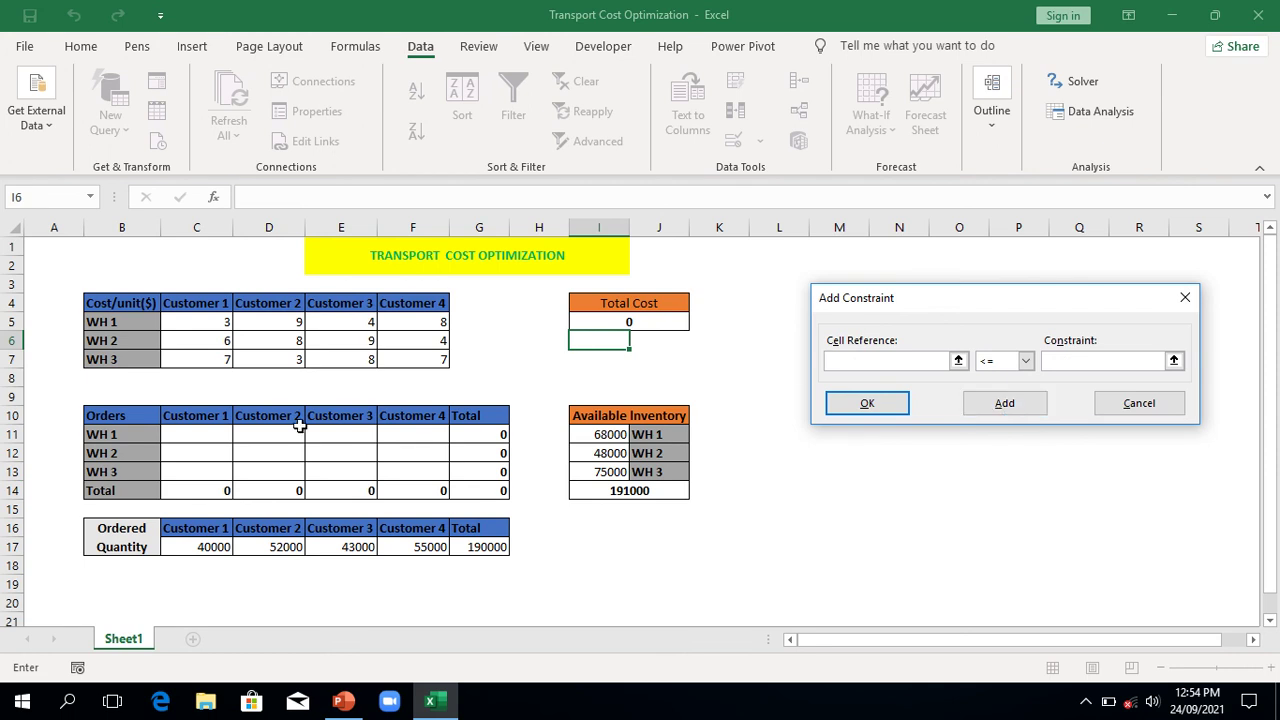
# Add a Solver constraint that the order quantities C11:F13 are integers (int), and return to the Solver parameters.
pyautogui.click(185, 435)
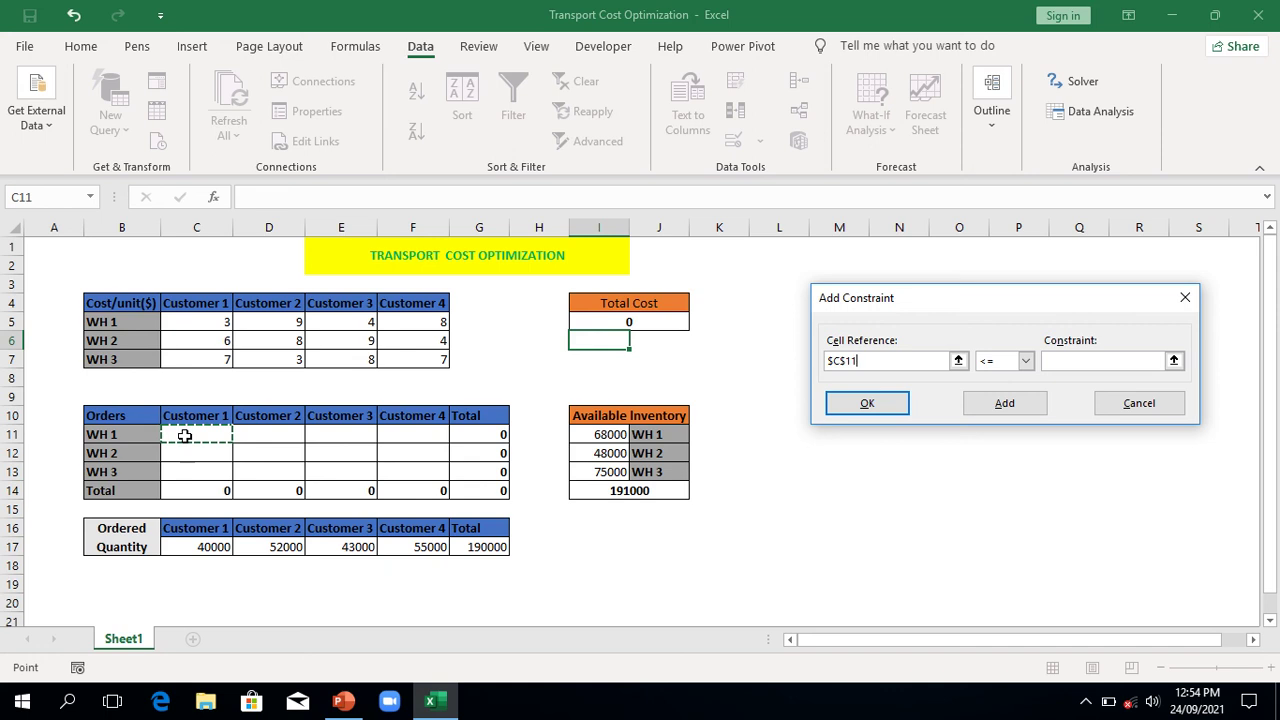
pyautogui.hotkey('shift', 'Right')
pyautogui.hotkey('shift', 'Right')
pyautogui.hotkey('shift', 'Right')
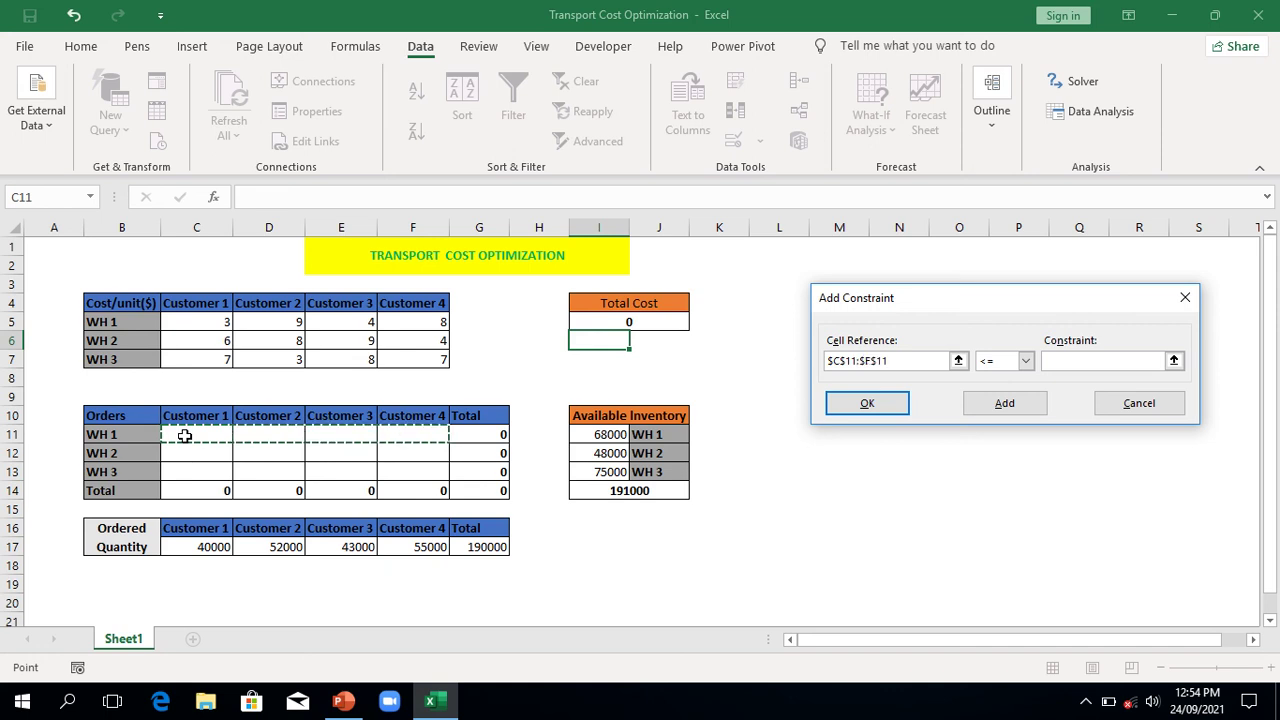
pyautogui.hotkey('shift', 'Down')
pyautogui.hotkey('shift', 'Down')
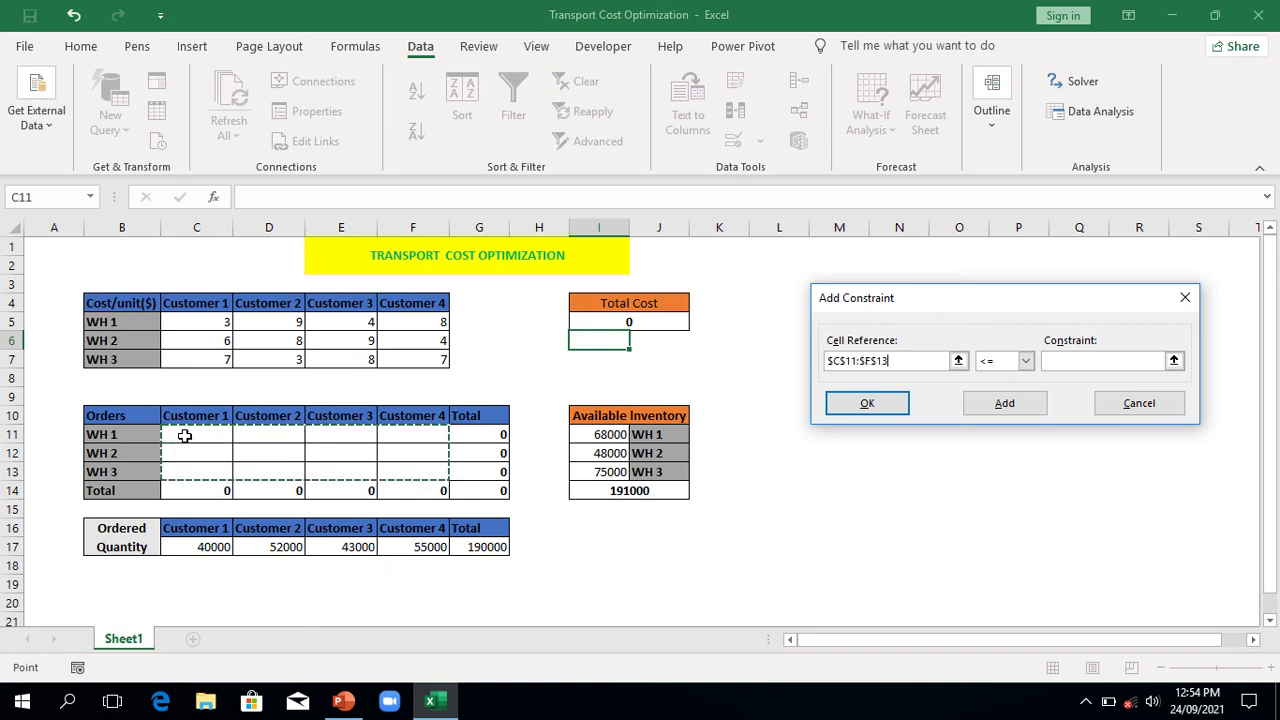
pyautogui.click(1026, 361)
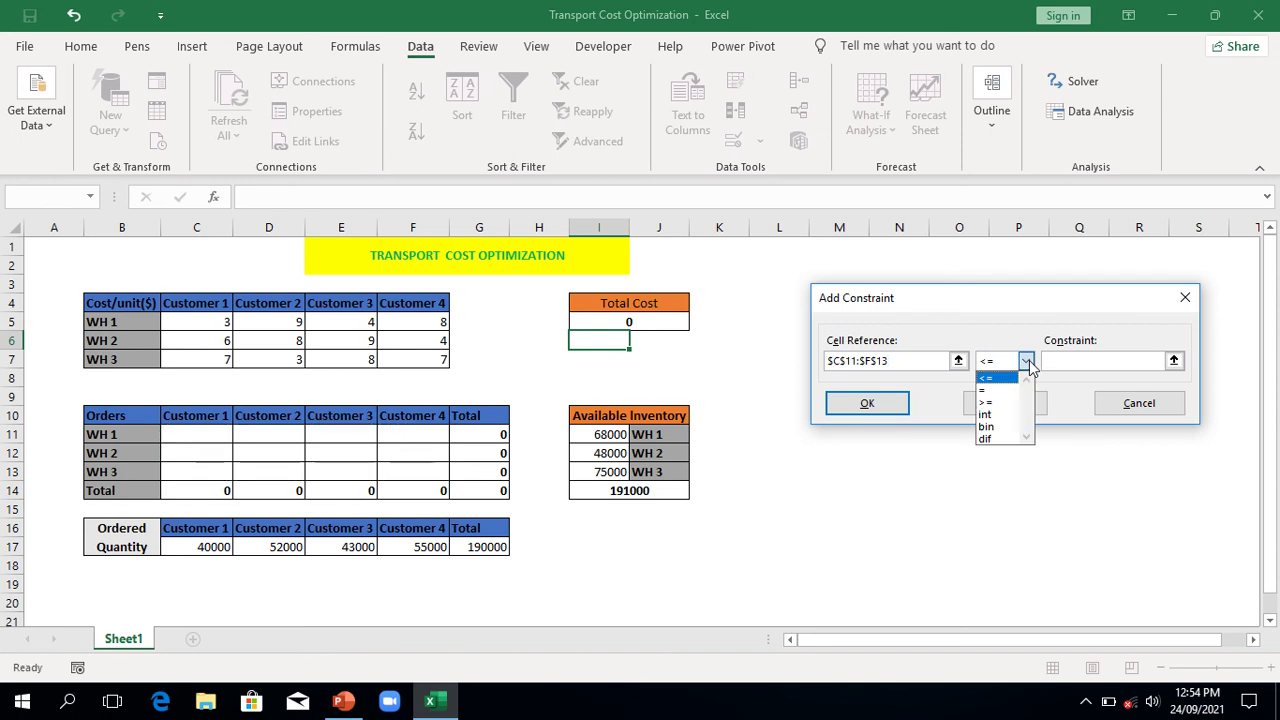
pyautogui.click(1013, 414)
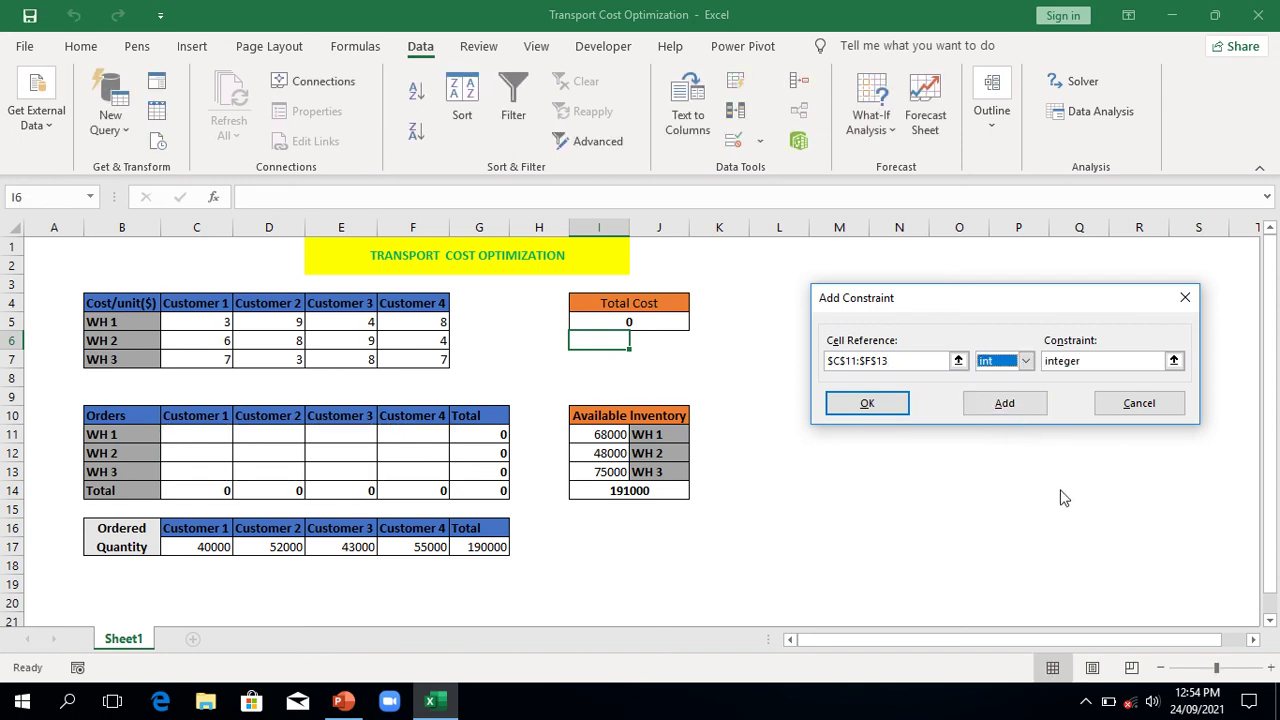
pyautogui.click(867, 404)
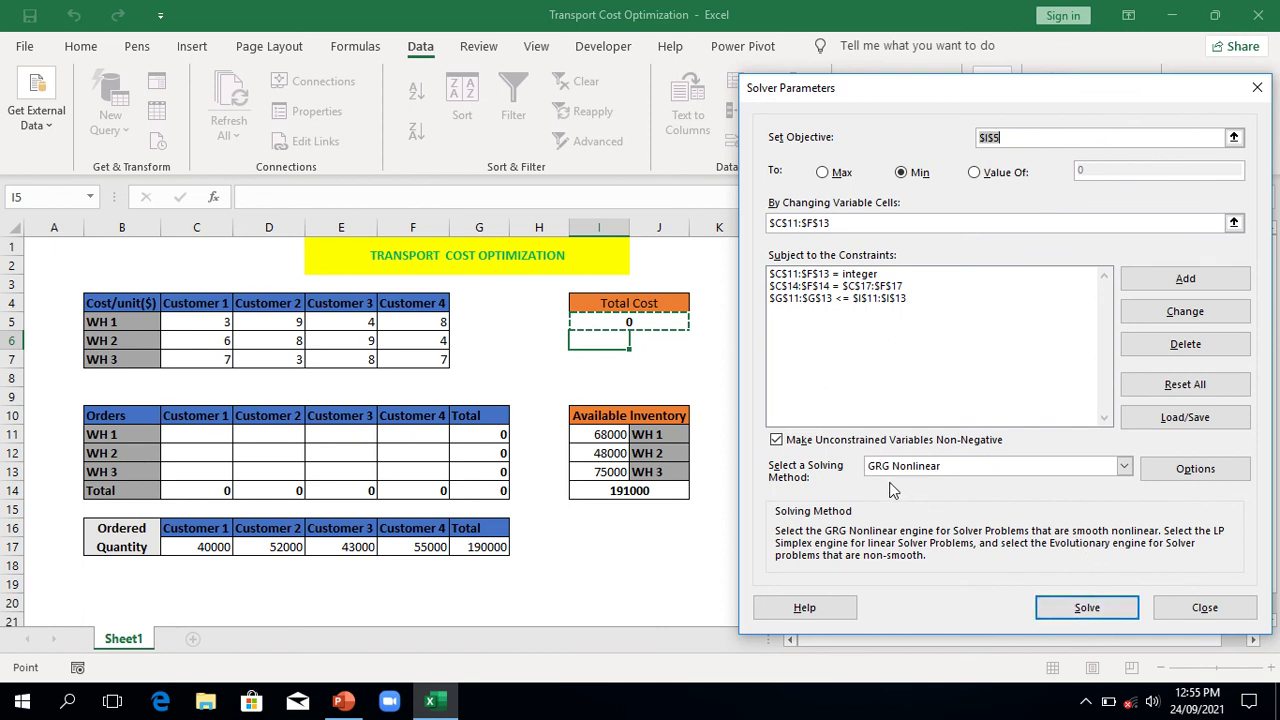
# Solve the model with the GRG Nonlinear method and keep the Solver solution in the sheet.
pyautogui.click(1087, 609)
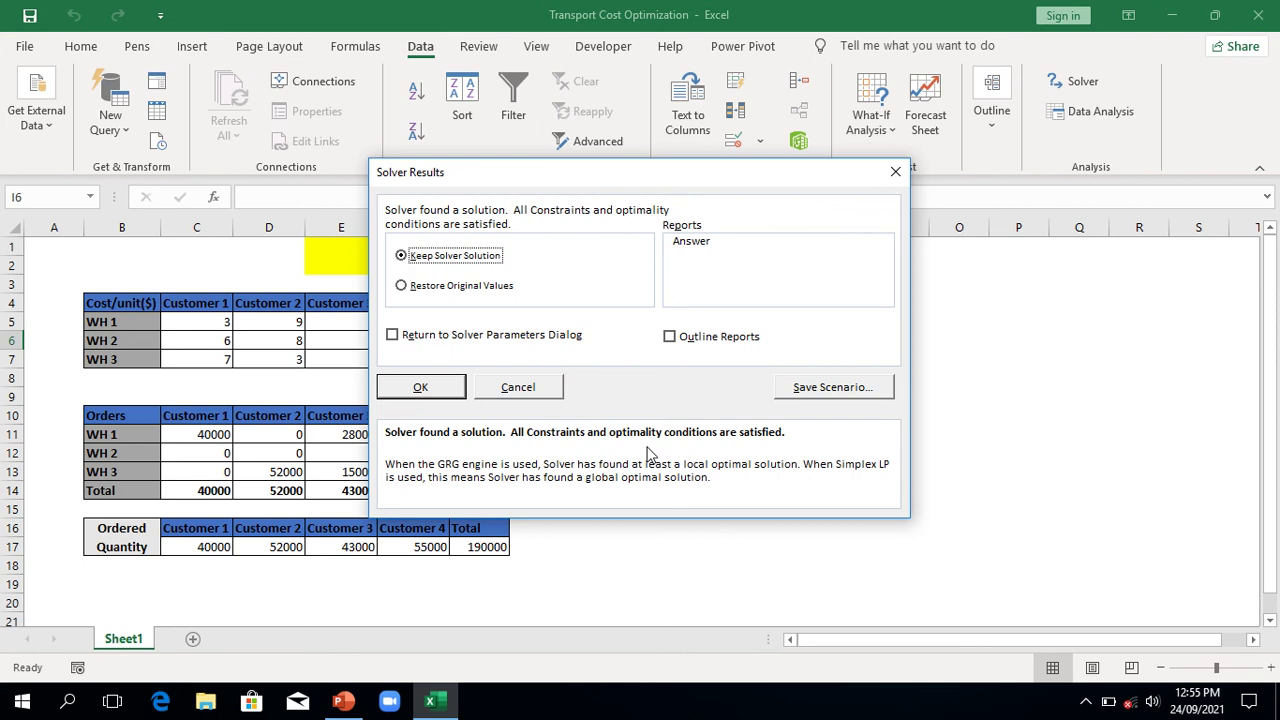
pyautogui.click(417, 391)
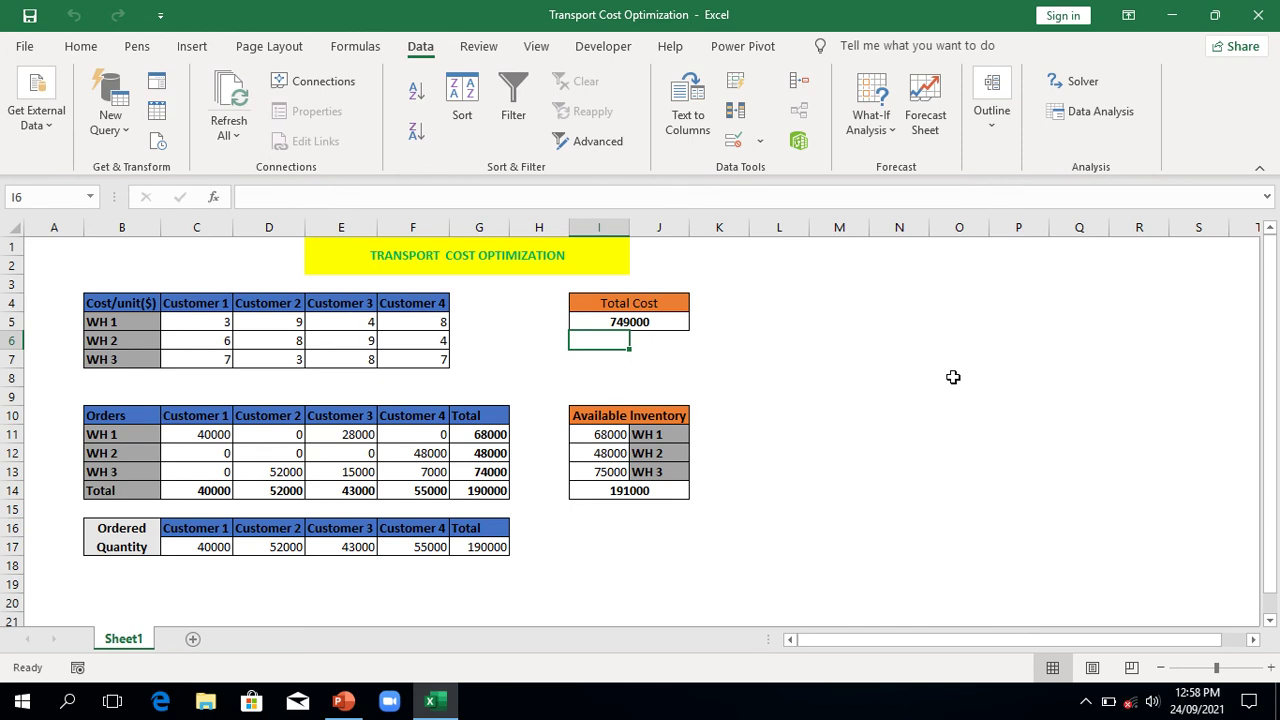
pyautogui.moveTo(556, 8)
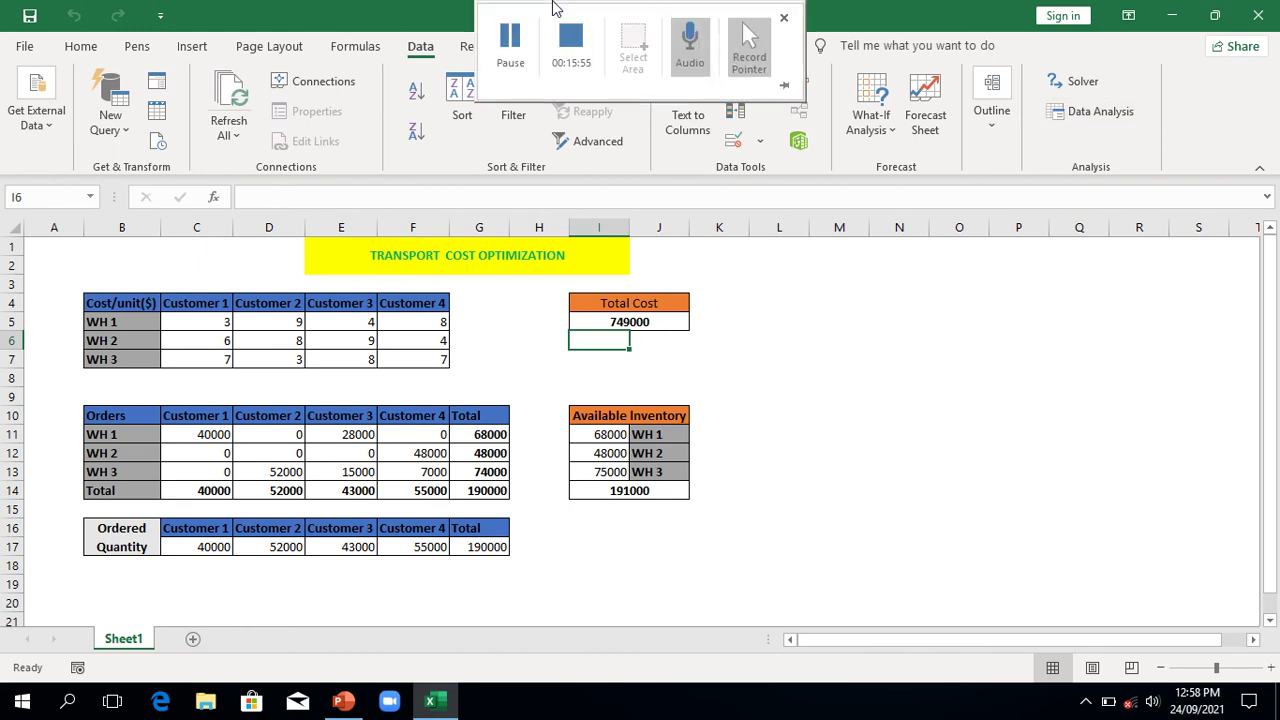